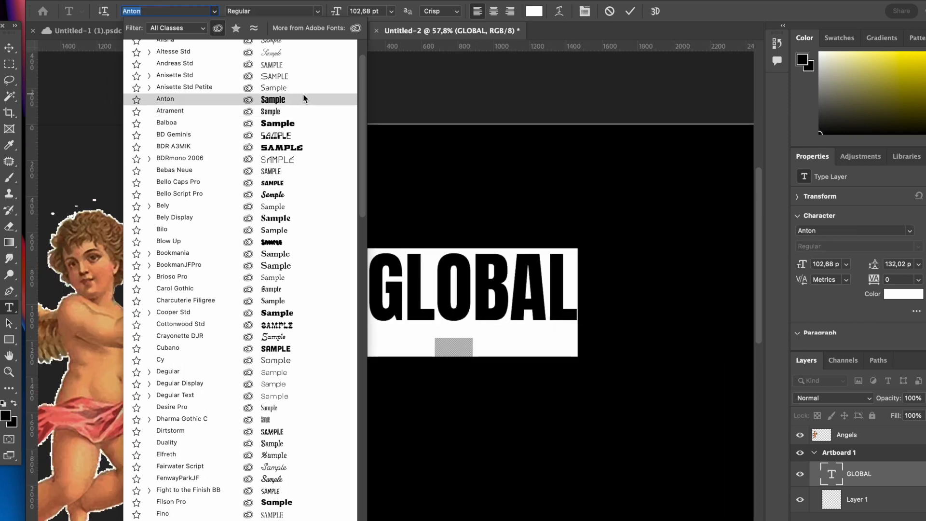
Step: Preview the Adobe fonts on the GLOBAL text and apply Sloop ScriptOne
{"action": "scroll", "coordinate": [290, 72], "scroll_direction": "down", "scroll_amount": 3}
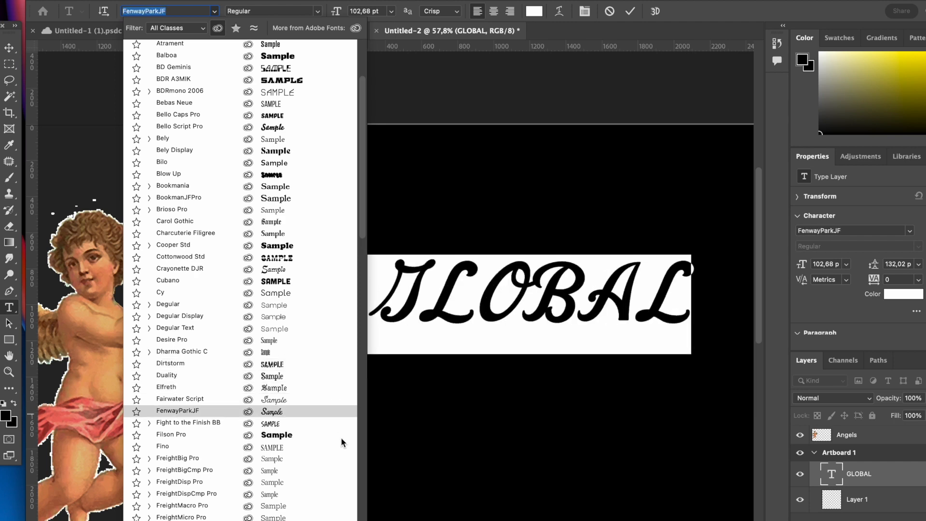
{"action": "scroll", "coordinate": [343, 464], "scroll_direction": "down", "scroll_amount": 5}
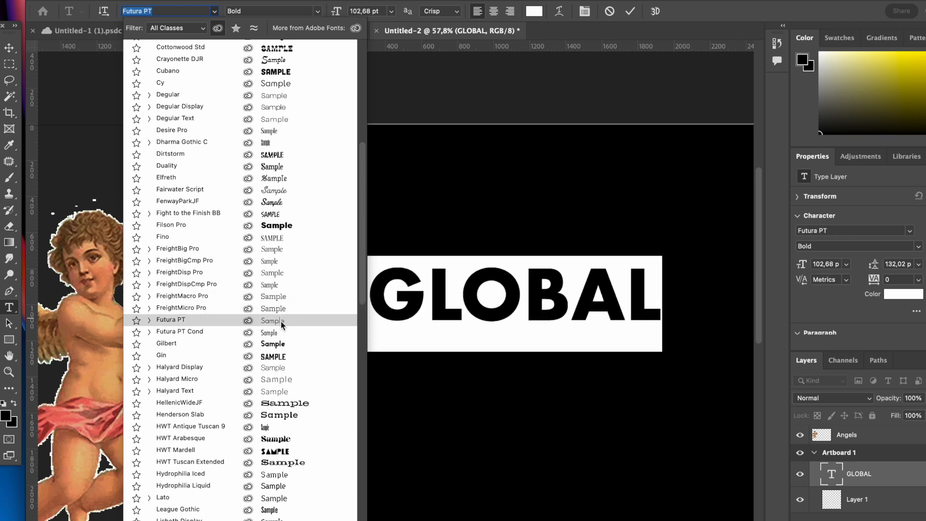
{"action": "scroll", "coordinate": [284, 376], "scroll_direction": "down", "scroll_amount": 1}
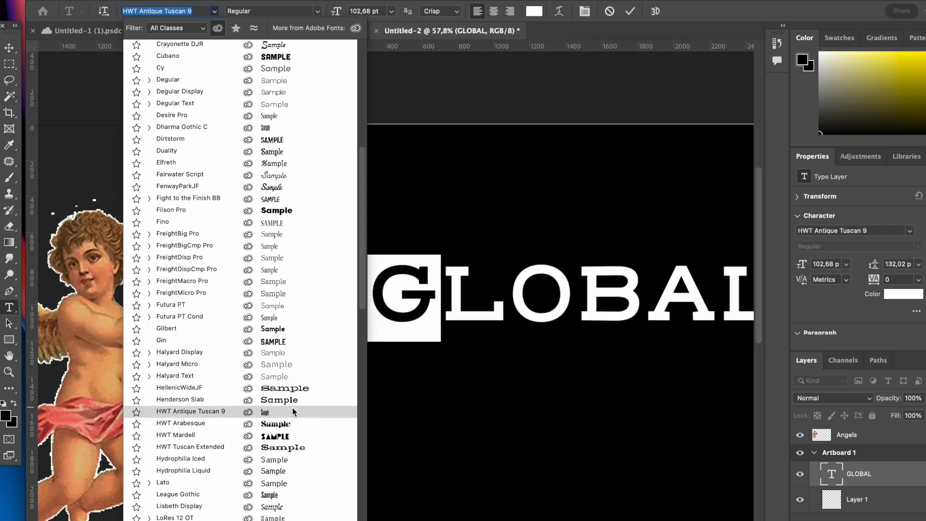
{"action": "key", "text": "Down"}
{"action": "key", "text": "Down"}
{"action": "key", "text": "Down"}
{"action": "key", "text": "Down"}
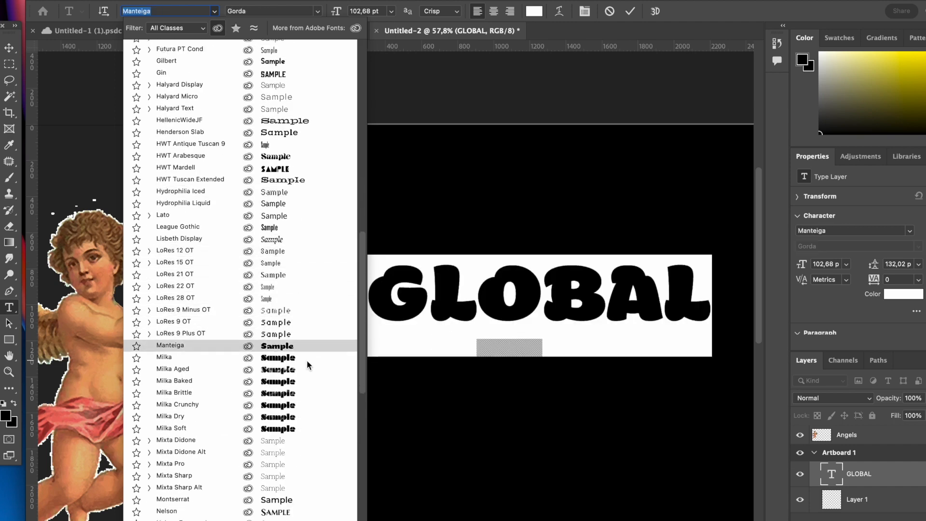
{"action": "scroll", "coordinate": [308, 487], "scroll_direction": "down", "scroll_amount": 15}
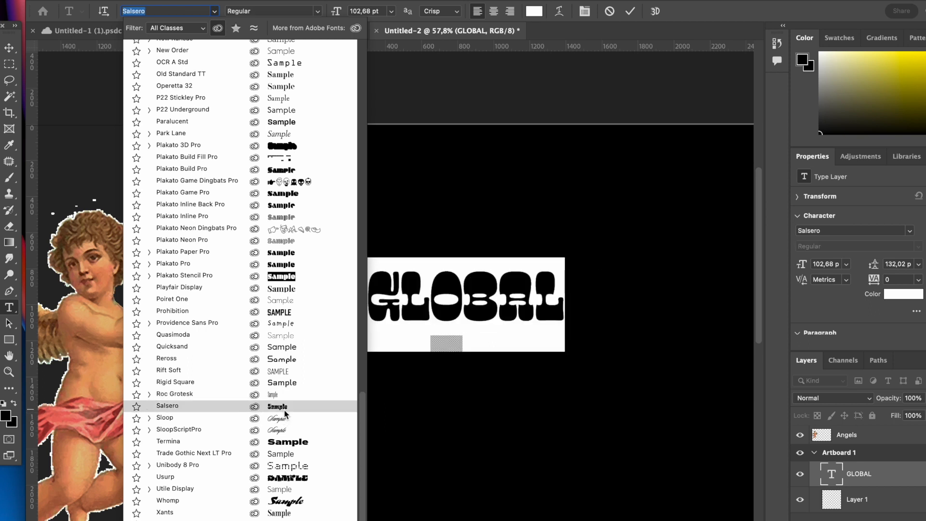
{"action": "left_click", "coordinate": [283, 417]}
Step: Rewrite the GLOBAL text as Global Mind Studios and commit the edit
{"action": "left_click", "coordinate": [463, 303]}
{"action": "left_click_drag", "start_coordinate": [463, 303], "coordinate": [882, 299]}
{"action": "key", "text": "BackSpace"}
{"action": "type", "text": "obao"}
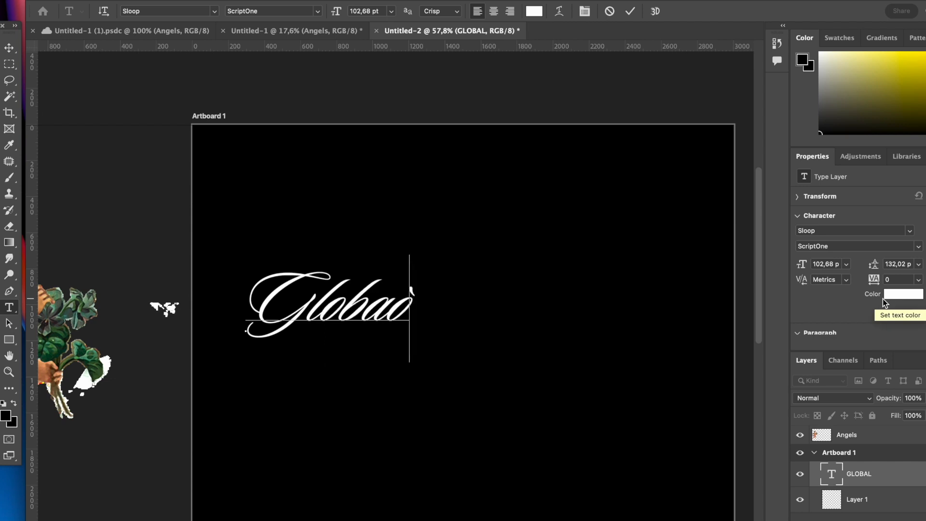
{"action": "key", "text": "BackSpace"}
{"action": "type", "text": "l"}
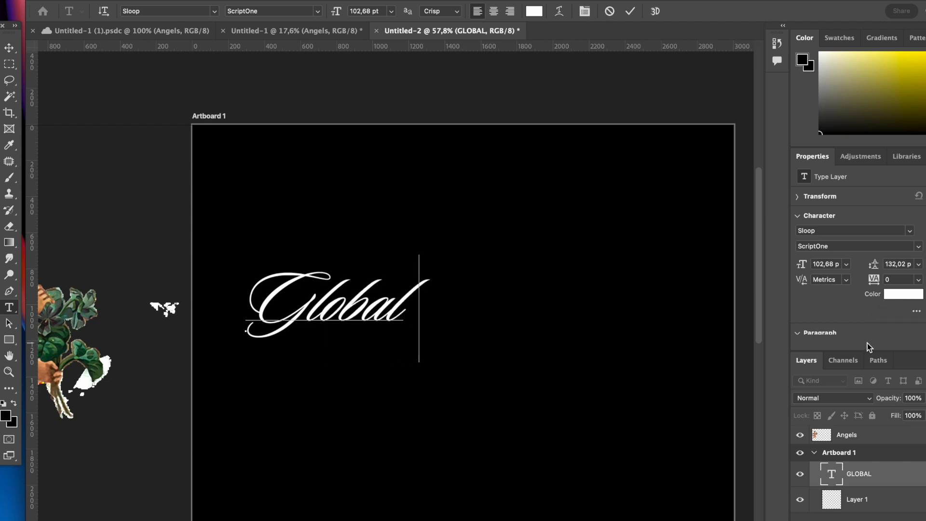
{"action": "type", "text": " Mind Stud"}
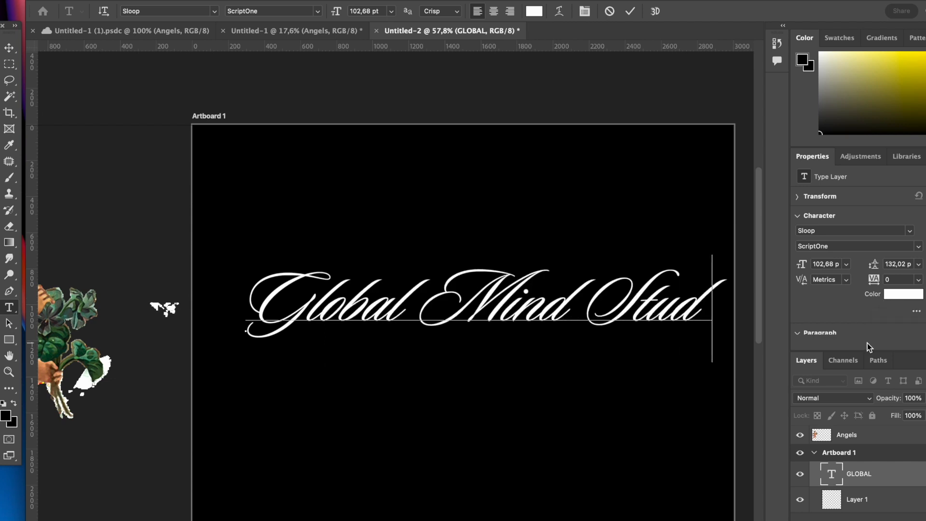
{"action": "type", "text": "ios"}
{"action": "left_click", "coordinate": [10, 47]}
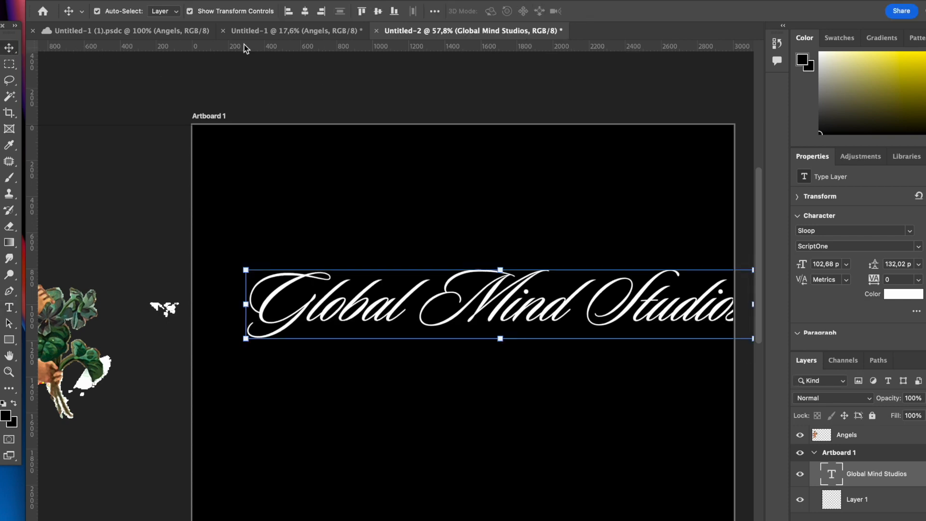
Step: Center the Global Mind Studios text on the artboard, then move it slightly upward
{"action": "left_click", "coordinate": [378, 11]}
{"action": "left_click", "coordinate": [304, 12]}
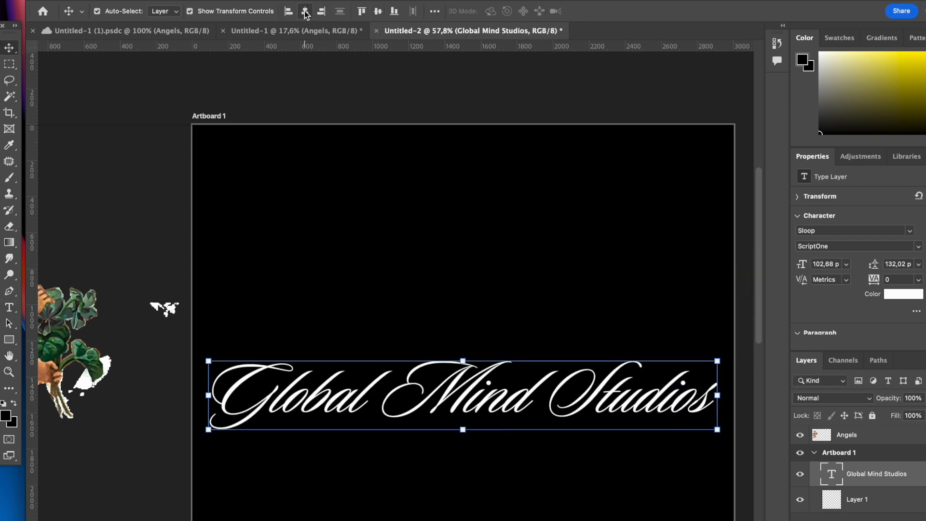
{"action": "left_click_drag", "start_coordinate": [479, 396], "coordinate": [479, 362]}
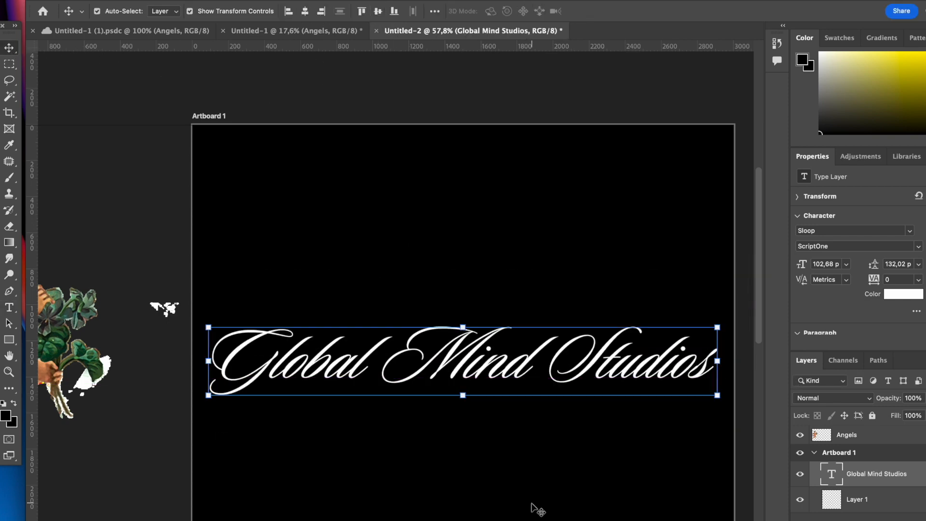
Step: Move the Angels cutout slightly up and closer to the artboard's edge
{"action": "left_click", "coordinate": [530, 503]}
{"action": "scroll", "coordinate": [529, 398], "scroll_direction": "up", "scroll_amount": 3}
{"action": "scroll", "coordinate": [534, 403], "scroll_direction": "down", "scroll_amount": 5}
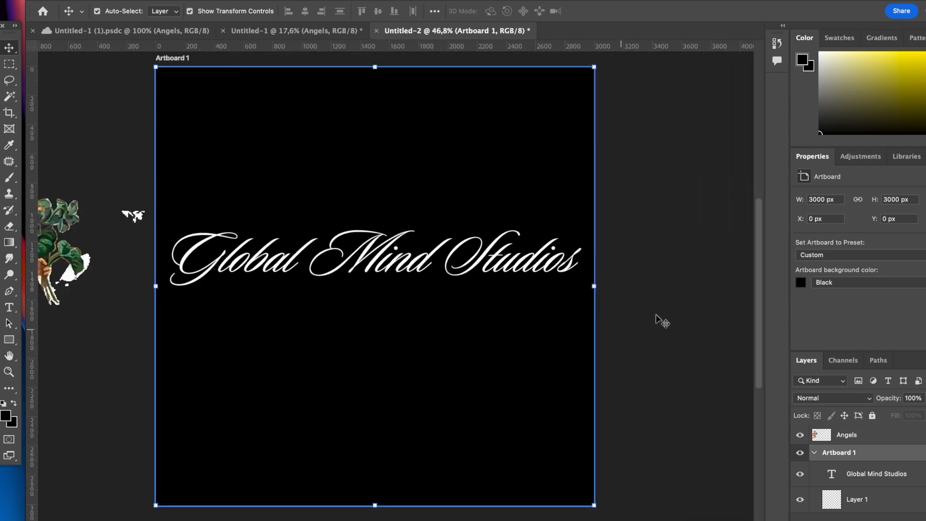
{"action": "left_click", "coordinate": [678, 315]}
{"action": "left_click_drag", "start_coordinate": [132, 212], "coordinate": [108, 150]}
{"action": "left_click", "coordinate": [385, 287]}
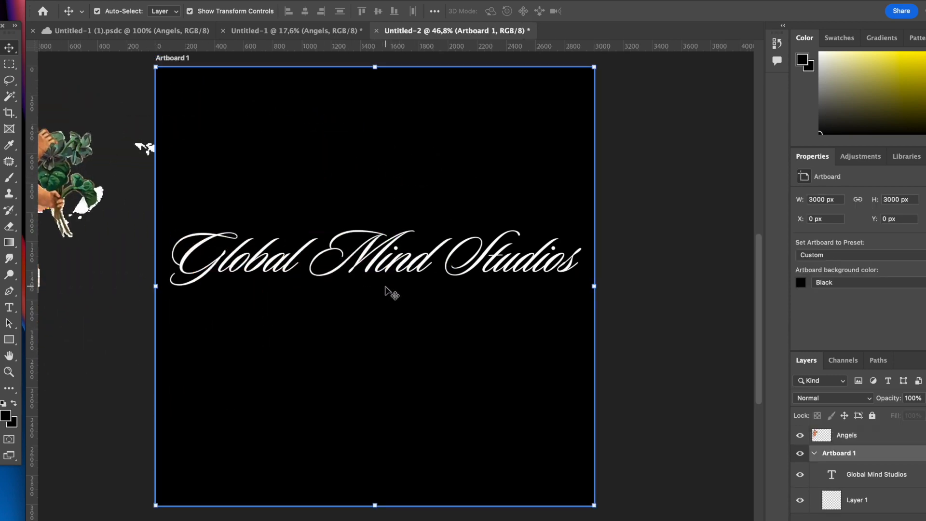
Step: Add a separate text line reading Angel below the title and scale it up to about 74,88 pt
{"action": "left_click", "coordinate": [383, 274]}
{"action": "scroll", "coordinate": [381, 261], "scroll_direction": "up", "scroll_amount": 3}
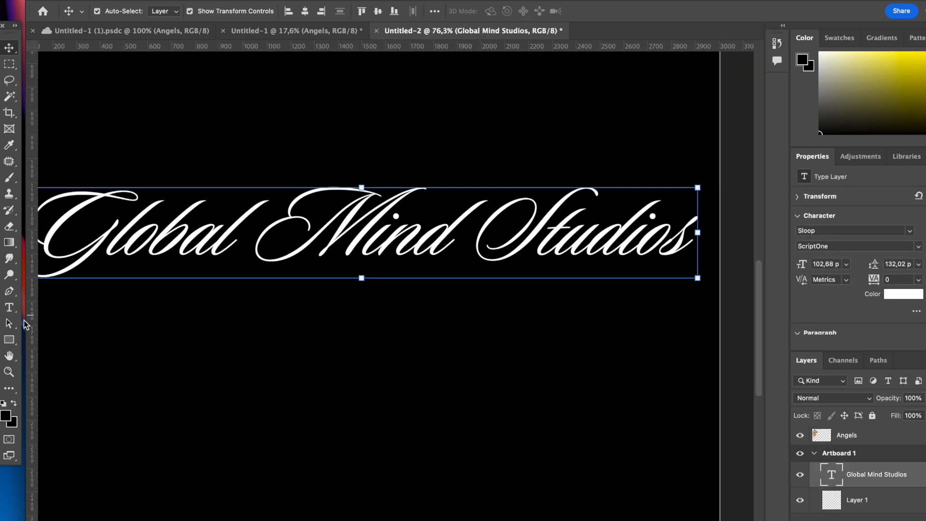
{"action": "left_click", "coordinate": [10, 310]}
{"action": "left_click", "coordinate": [245, 338]}
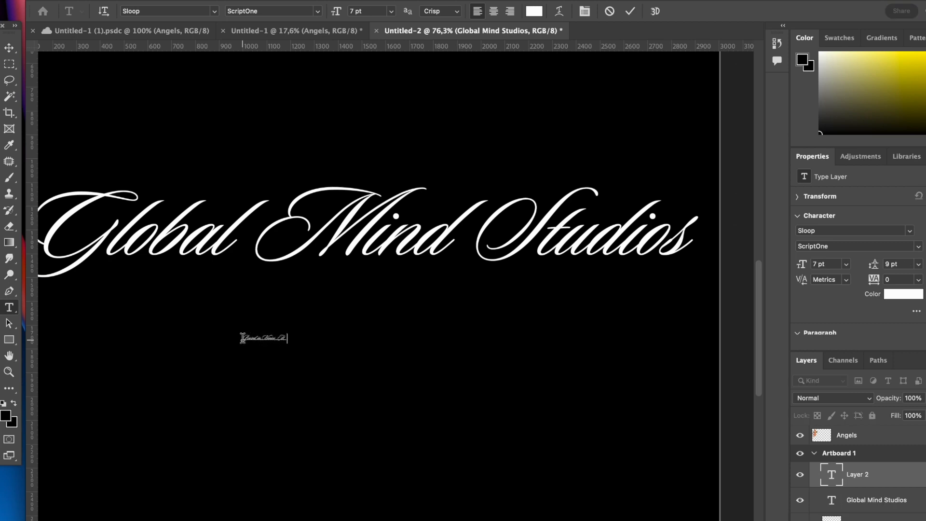
{"action": "key", "text": "BackSpace"}
{"action": "left_click", "coordinate": [3, 49]}
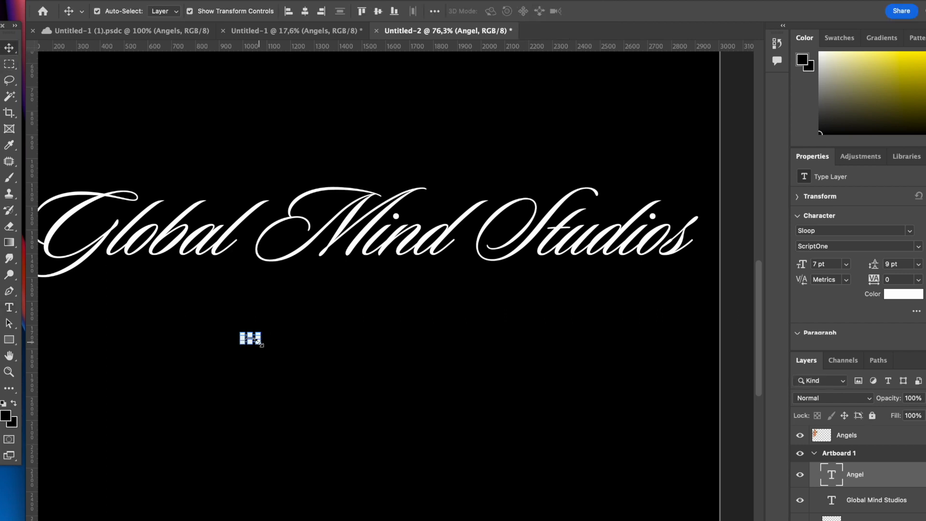
{"action": "left_click_drag", "start_coordinate": [260, 339], "coordinate": [411, 324]}
{"action": "key", "text": "Return"}
Step: Replace the Angel text with ANGEL CAPSULE in capitals
{"action": "double_click", "coordinate": [352, 323]}
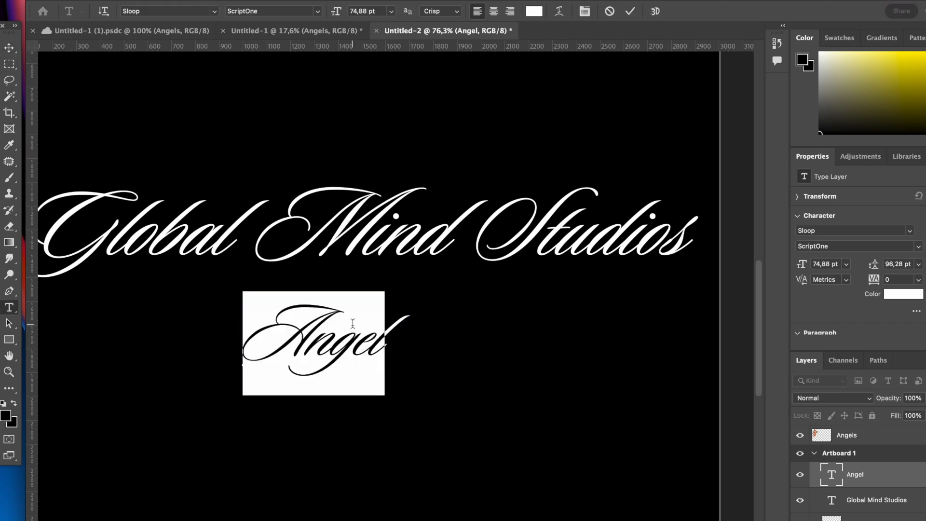
{"action": "type", "text": "AN"}
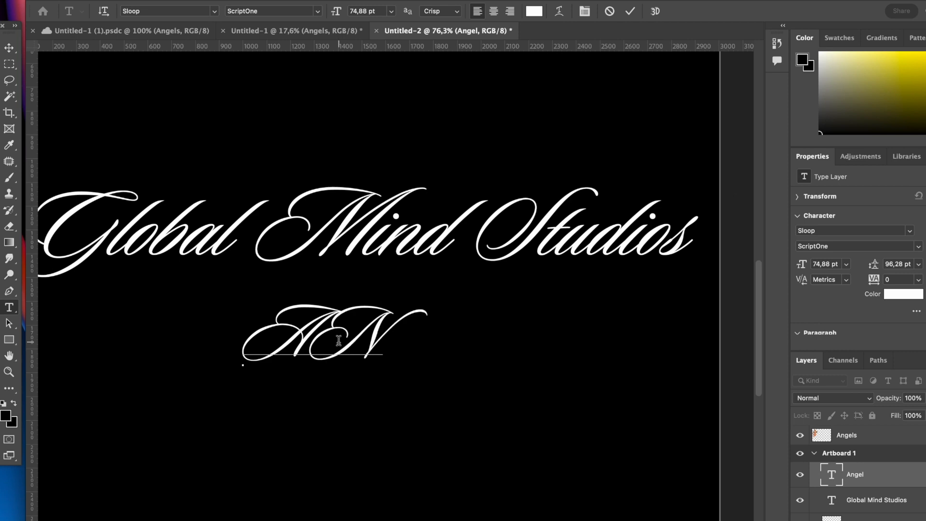
{"action": "type", "text": "GELCO"}
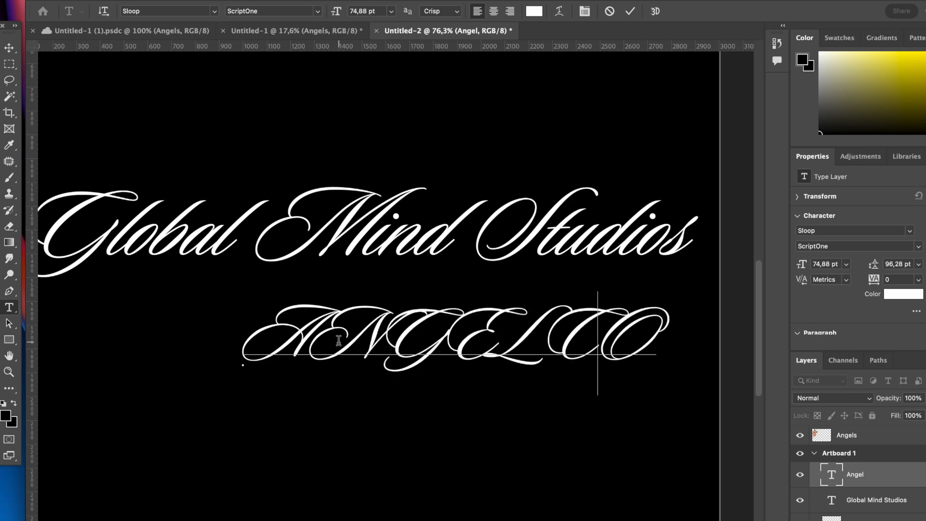
{"action": "key", "text": "BackSpace"}
{"action": "key", "text": "BackSpace"}
{"action": "type", "text": "CAS"}
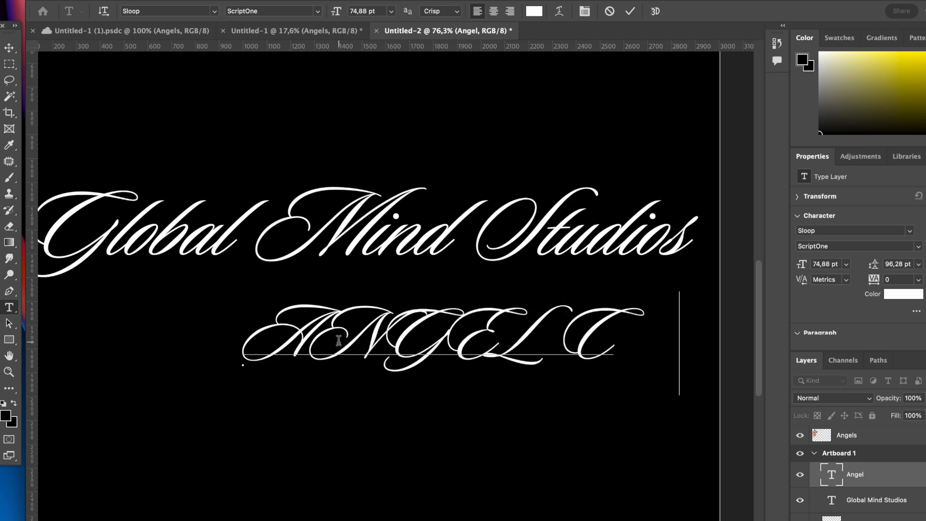
Step: Set the whole ANGEL CAPSULE text in Right Grotesk Tall Bold
{"action": "key", "text": "super+a"}
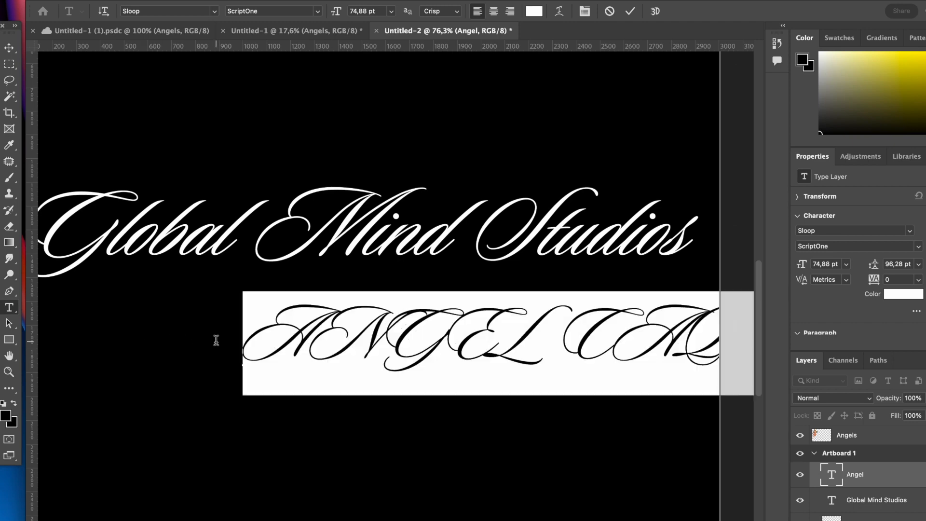
{"action": "left_click", "coordinate": [214, 10]}
{"action": "scroll", "coordinate": [234, 67], "scroll_direction": "up", "scroll_amount": 10}
{"action": "scroll", "coordinate": [234, 67], "scroll_direction": "up", "scroll_amount": 5}
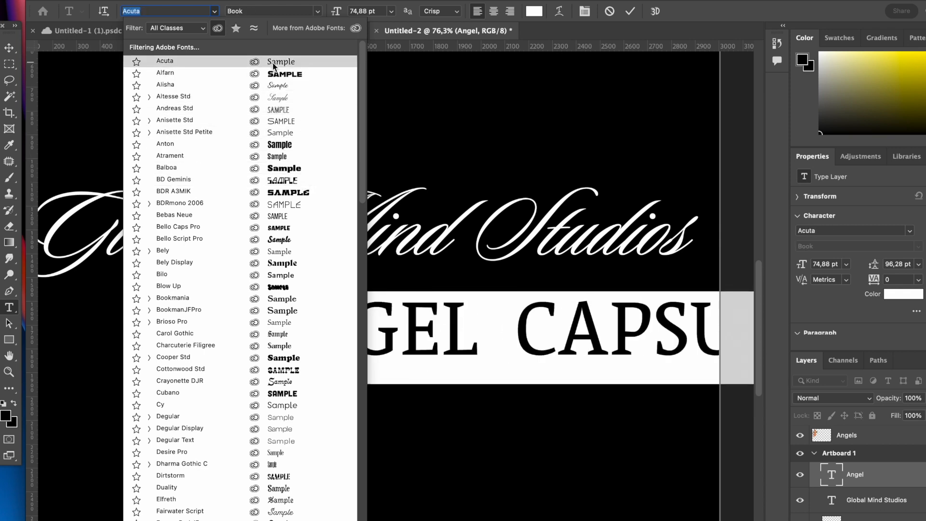
{"action": "left_click", "coordinate": [218, 29]}
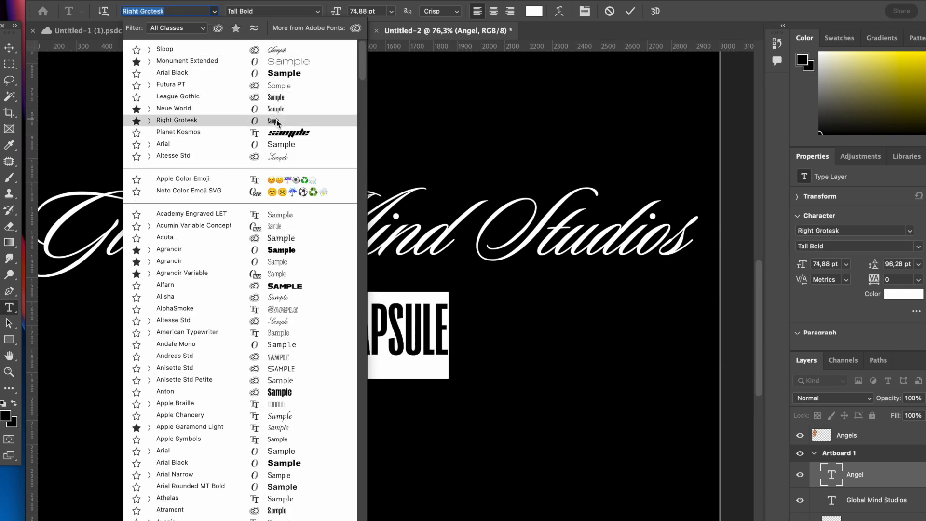
{"action": "left_click", "coordinate": [278, 118]}
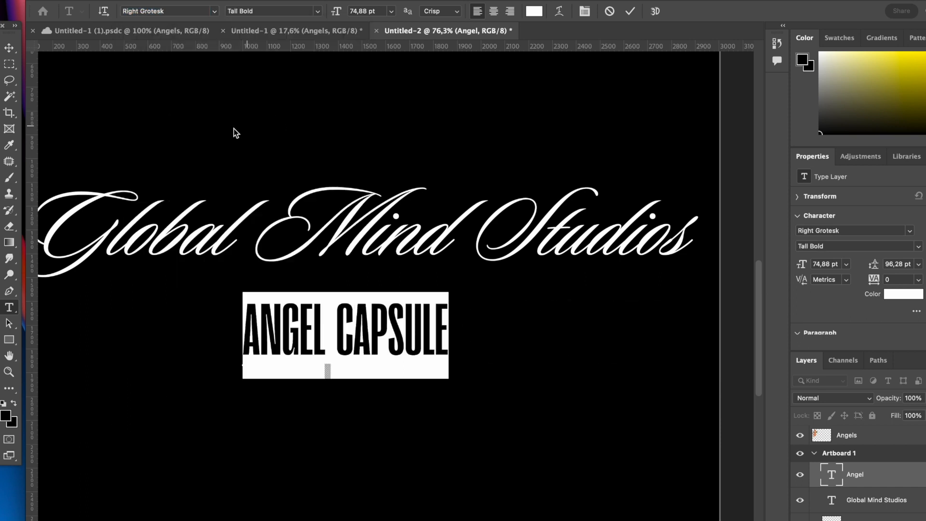
Step: Move the ANGEL CAPSULE text lower and further left on the artboard
{"action": "left_click", "coordinate": [10, 64]}
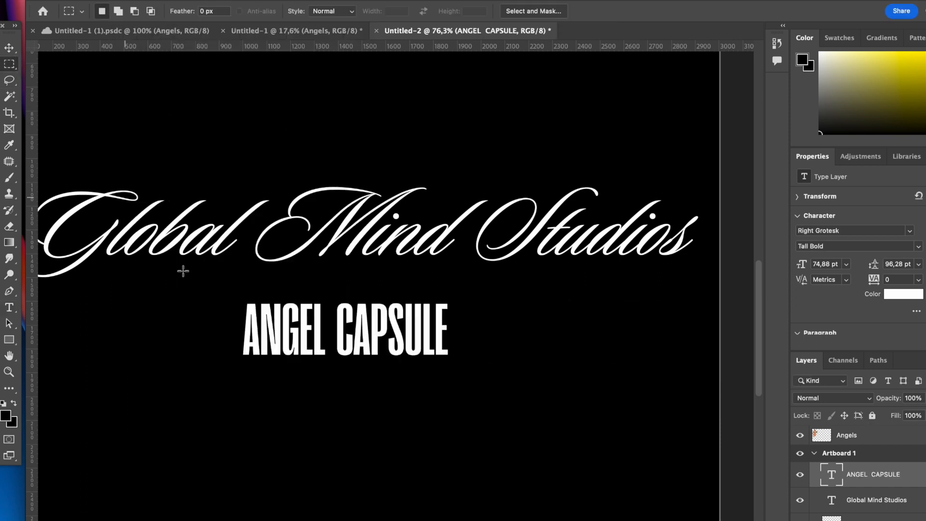
{"action": "left_click", "coordinate": [9, 48]}
{"action": "left_click_drag", "start_coordinate": [362, 355], "coordinate": [262, 462]}
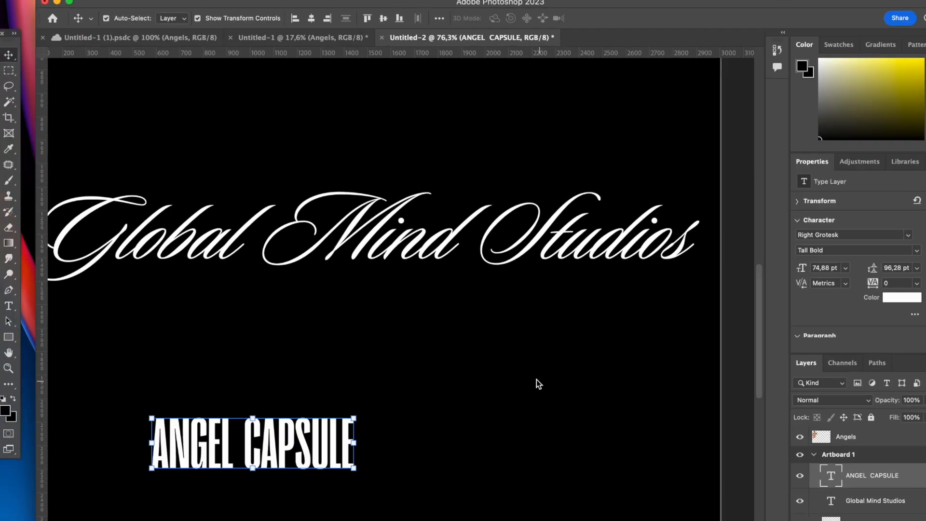
Step: Change the font of the ANGEL CAPSULE text to Arial Bold
{"action": "scroll", "coordinate": [536, 379], "scroll_direction": "down", "scroll_amount": 6}
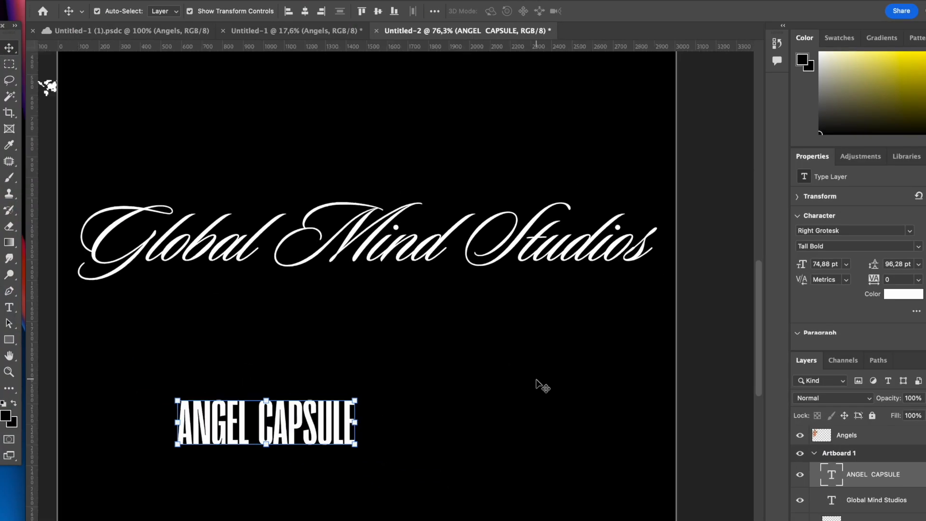
{"action": "scroll", "coordinate": [537, 384], "scroll_direction": "down", "scroll_amount": 3}
{"action": "left_click", "coordinate": [320, 186]}
{"action": "double_click", "coordinate": [368, 231]}
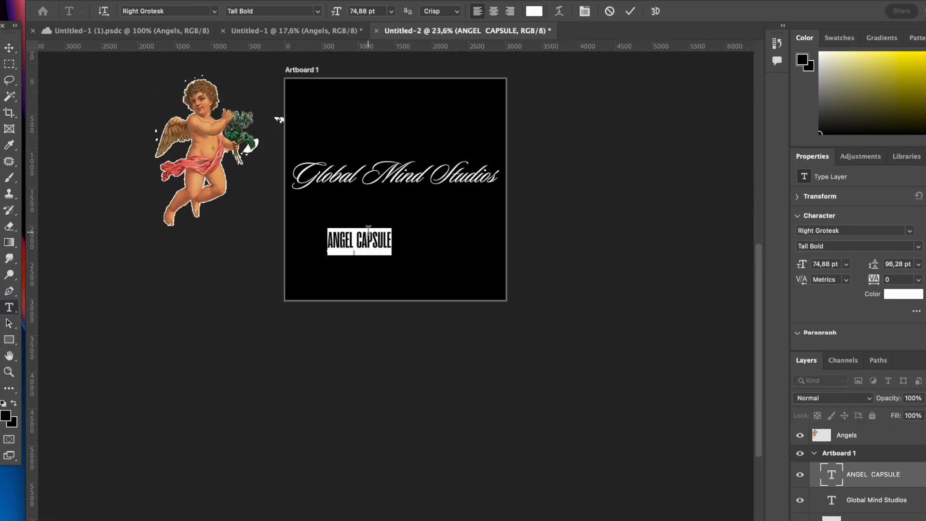
{"action": "type", "text": "Arial Black"}
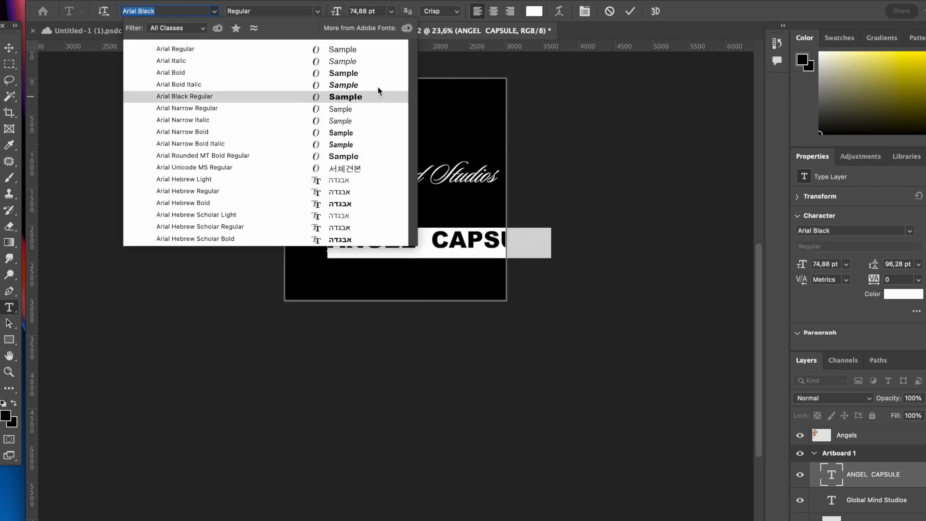
{"action": "left_click", "coordinate": [363, 73]}
Step: Rewrite the ANGEL CAPSULE text as Angel 3.0 Capsule and commit the edit
{"action": "triple_click", "coordinate": [439, 245]}
{"action": "type", "text": "Angel 3.0 Capsu"}
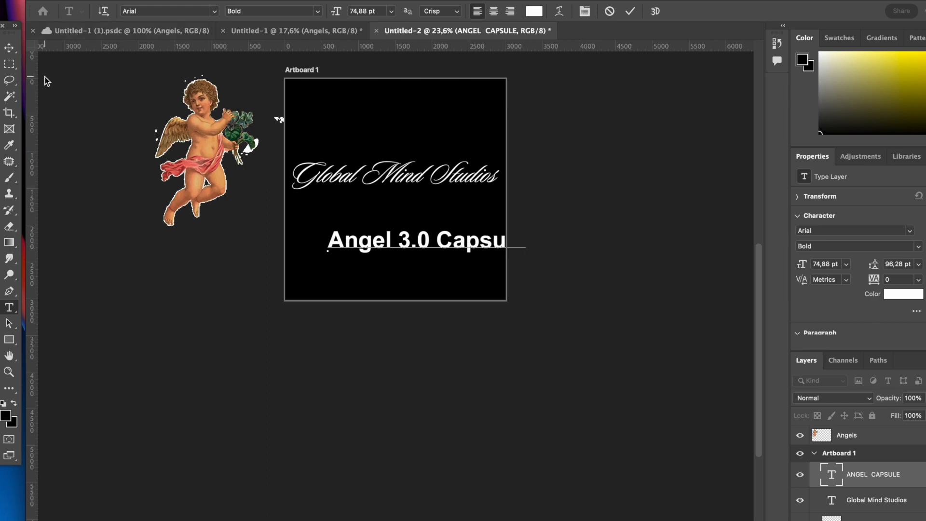
{"action": "left_click", "coordinate": [9, 52]}
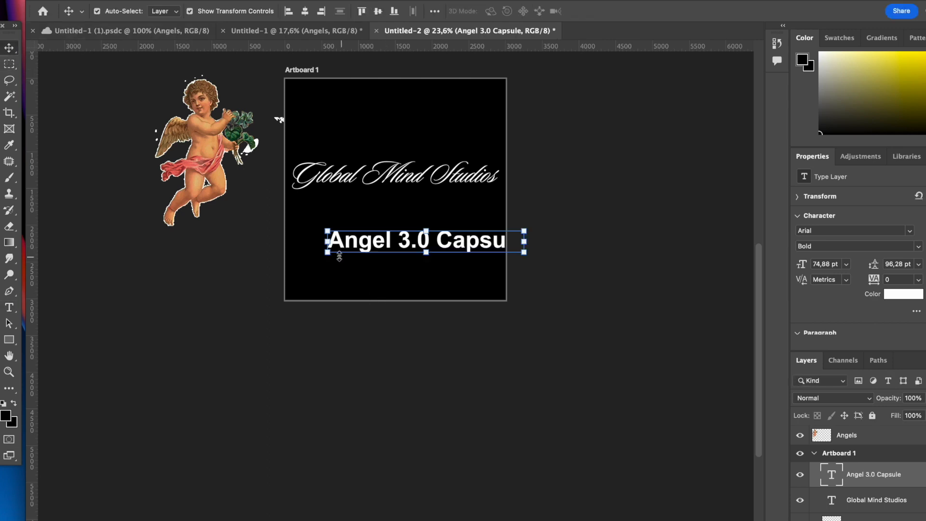
Step: Scale the Angel 3.0 Capsule text down to about 32,28 pt and center it on the artboard
{"action": "left_click", "coordinate": [323, 242]}
{"action": "left_click_drag", "start_coordinate": [323, 242], "coordinate": [430, 242]}
{"action": "scroll", "coordinate": [423, 227], "scroll_direction": "up", "scroll_amount": 5}
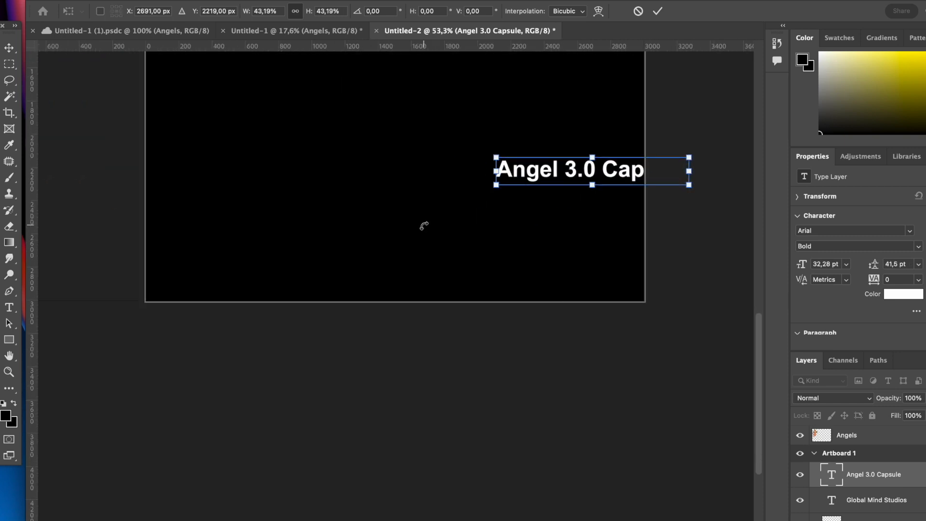
{"action": "scroll", "coordinate": [423, 226], "scroll_direction": "up", "scroll_amount": 3}
{"action": "left_click_drag", "start_coordinate": [581, 279], "coordinate": [332, 200]}
{"action": "key", "text": "Return"}
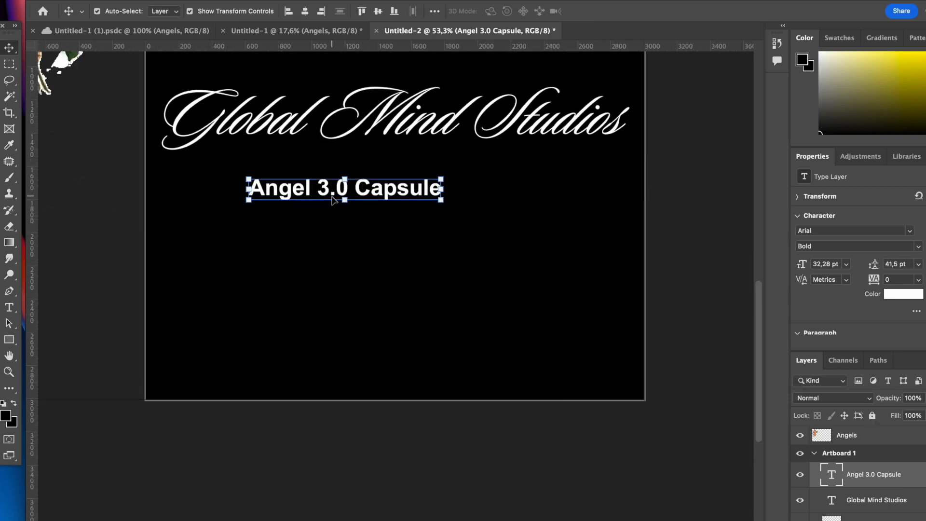
{"action": "left_click", "coordinate": [377, 11]}
{"action": "left_click", "coordinate": [305, 11]}
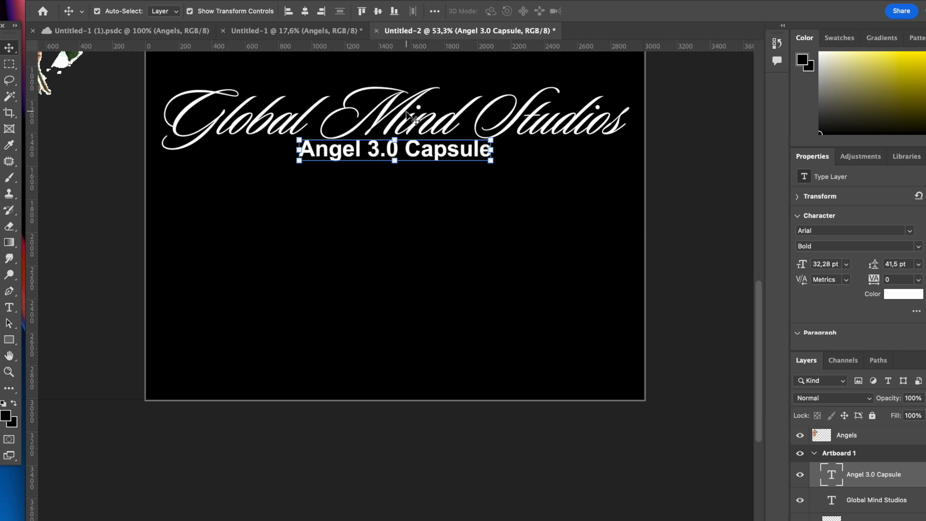
Step: Scale the Angel 3.0 Capsule caption down to 17,3 pt under the title's right end and duplicate it under the left end
{"action": "left_click_drag", "start_coordinate": [423, 151], "coordinate": [251, 165]}
{"action": "left_click", "coordinate": [389, 207]}
{"action": "key", "text": "Return"}
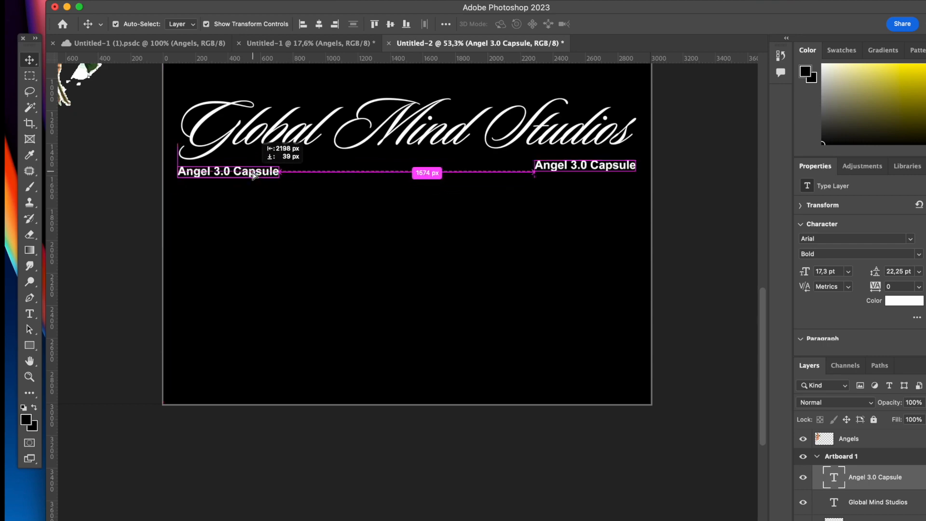
Step: Rewrite the left caption copy as Graphic Design Studio and center it horizontally on the artboard
{"action": "double_click", "coordinate": [251, 165]}
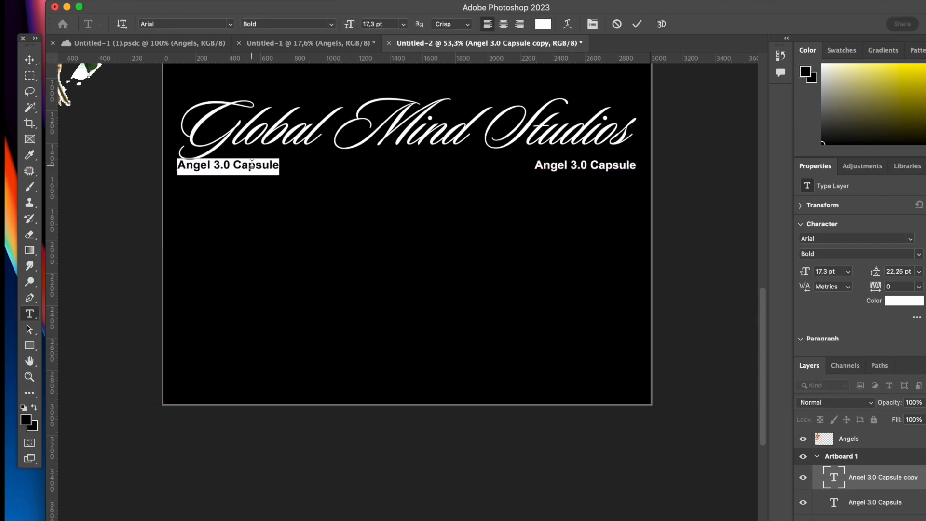
{"action": "type", "text": "Graphic Design Stud"}
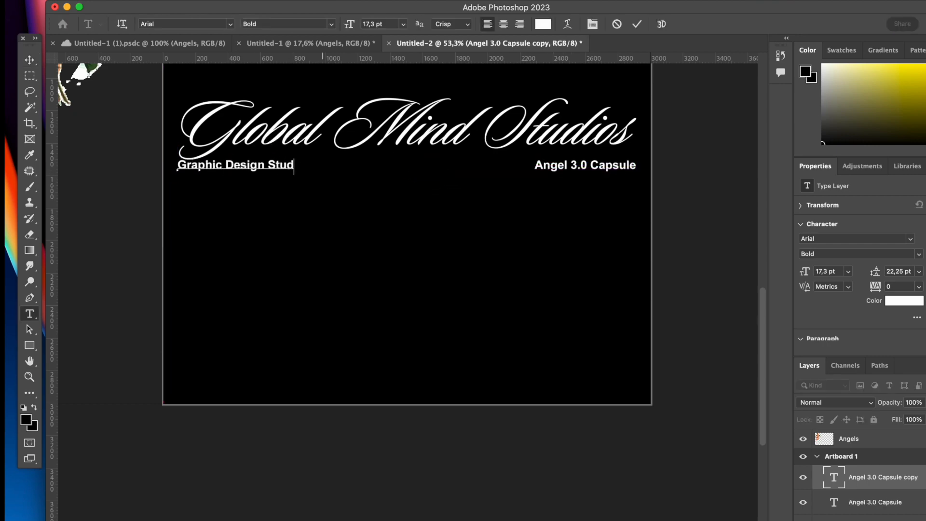
{"action": "left_click", "coordinate": [29, 60]}
{"action": "left_click", "coordinate": [318, 24]}
Step: Scale the Graphic Design Studio and Angel 3.0 Capsule captions down together to about 12,7 pt
{"action": "scroll", "coordinate": [527, 273], "scroll_direction": "up", "scroll_amount": 5}
{"action": "left_click", "coordinate": [675, 278], "text": "shift"}
{"action": "left_click_drag", "start_coordinate": [300, 277], "coordinate": [447, 274]}
{"action": "key", "text": "Return"}
{"action": "scroll", "coordinate": [445, 283], "scroll_direction": "down", "scroll_amount": 6}
{"action": "scroll", "coordinate": [445, 279], "scroll_direction": "up", "scroll_amount": 4}
{"action": "left_click", "coordinate": [601, 254]}
Step: Duplicate the Graphic Design Studio caption under the title's left end and rewrite the copy as 2023©
{"action": "scroll", "coordinate": [601, 254], "scroll_direction": "right", "scroll_amount": 2}
{"action": "left_click_drag", "start_coordinate": [557, 216], "coordinate": [456, 217]}
{"action": "right_click", "coordinate": [456, 217]}
{"action": "left_click", "coordinate": [339, 223]}
{"action": "left_click_drag", "start_coordinate": [385, 216], "coordinate": [168, 216], "text": "alt"}
{"action": "double_click", "coordinate": [207, 216]}
{"action": "type", "text": "2023©"}
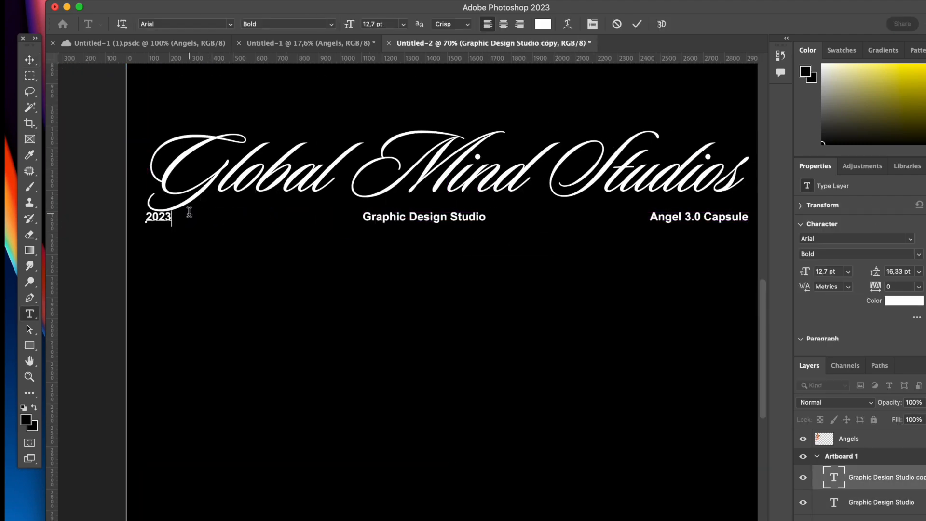
{"action": "left_click", "coordinate": [29, 59]}
Step: Move the 2023© and Angel 3.0 Capsule captions inward from the ends of the title
{"action": "left_click", "coordinate": [347, 366]}
{"action": "scroll", "coordinate": [405, 309], "scroll_direction": "down", "scroll_amount": 4}
{"action": "scroll", "coordinate": [403, 313], "scroll_direction": "up", "scroll_amount": 1}
{"action": "left_click_drag", "start_coordinate": [251, 245], "coordinate": [284, 245]}
{"action": "left_click_drag", "start_coordinate": [599, 245], "coordinate": [566, 246]}
{"action": "left_click", "coordinate": [406, 306]}
Step: Delete the Graphic Design Studio caption in the middle
{"action": "scroll", "coordinate": [406, 305], "scroll_direction": "up", "scroll_amount": 3}
{"action": "left_click", "coordinate": [458, 223]}
{"action": "key", "text": "BackSpace"}
Step: Add a wide Lorem ipsum paragraph box below the captions, set to 10 pt with centered alignment
{"action": "key", "text": "t"}
{"action": "left_click_drag", "start_coordinate": [221, 301], "coordinate": [641, 436]}
{"action": "type", "text": "10"}
{"action": "key", "text": "Return"}
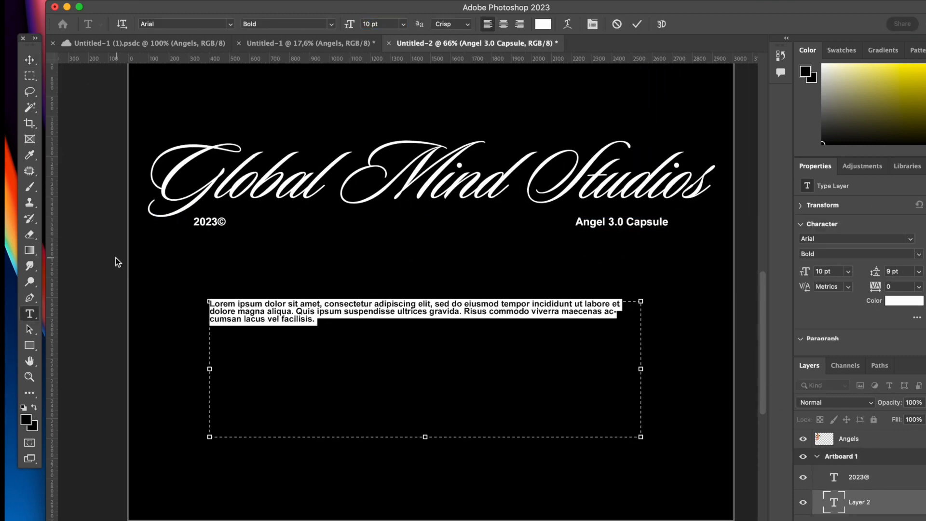
{"action": "left_click", "coordinate": [502, 23]}
{"action": "key", "text": "super+Return"}
Step: Center the Lorem ipsum paragraph horizontally on the artboard and move it up closer to the captions
{"action": "key", "text": "v"}
{"action": "left_click", "coordinate": [319, 24]}
{"action": "left_click_drag", "start_coordinate": [417, 322], "coordinate": [422, 269]}
Step: Delete the 2023© caption and center Angel 3.0 Capsule beneath the title, with the paragraph raised just below it
{"action": "left_click_drag", "start_coordinate": [210, 221], "coordinate": [468, 229]}
{"action": "key", "text": "BackSpace"}
{"action": "left_click", "coordinate": [619, 223]}
{"action": "left_click", "coordinate": [319, 24]}
{"action": "left_click_drag", "start_coordinate": [425, 257], "coordinate": [426, 244]}
Step: Rewrite the centered caption as Angel 3.0 Collection and center it horizontally again
{"action": "double_click", "coordinate": [431, 220]}
{"action": "type", "text": "Ang"}
{"action": "type", "text": "el Sample Collec"}
{"action": "double_click", "coordinate": [431, 221]}
{"action": "type", "text": "3"}
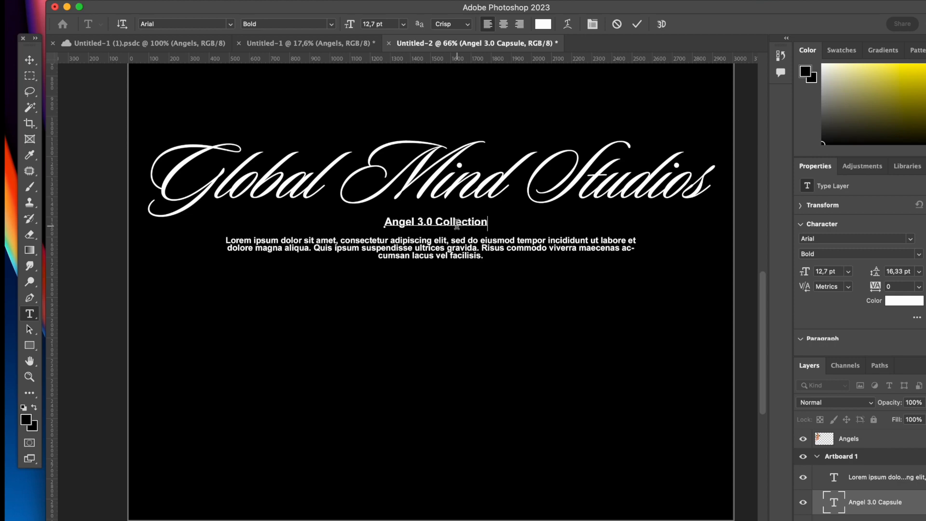
{"action": "left_click", "coordinate": [29, 59]}
{"action": "left_click", "coordinate": [317, 24]}
Step: Add copies of the caption reading GMS-ANGL-3 under the title's left end and ©2023 under its right end
{"action": "left_click", "coordinate": [450, 323]}
{"action": "scroll", "coordinate": [451, 324], "scroll_direction": "up", "scroll_amount": 3}
{"action": "scroll", "coordinate": [447, 311], "scroll_direction": "down", "scroll_amount": 5}
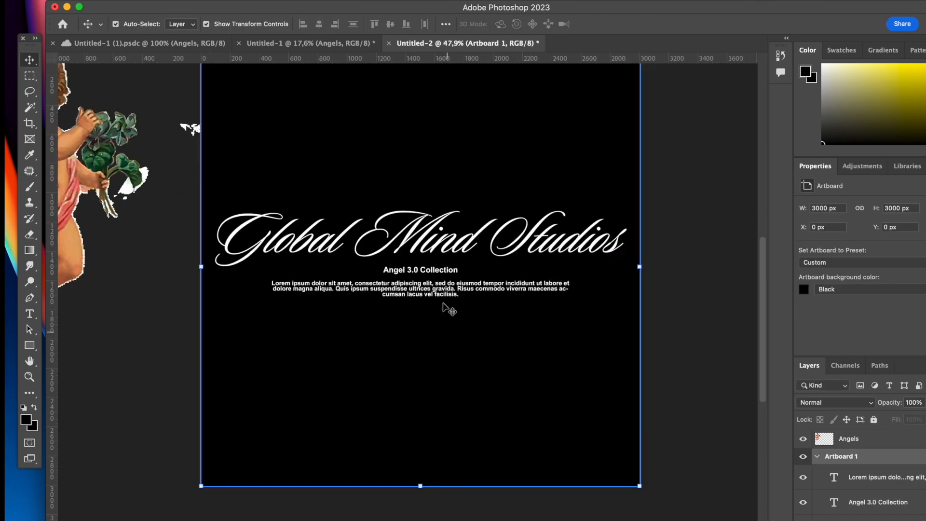
{"action": "double_click", "coordinate": [434, 269]}
{"action": "left_click", "coordinate": [30, 60]}
{"action": "left_click_drag", "start_coordinate": [420, 270], "coordinate": [585, 269]}
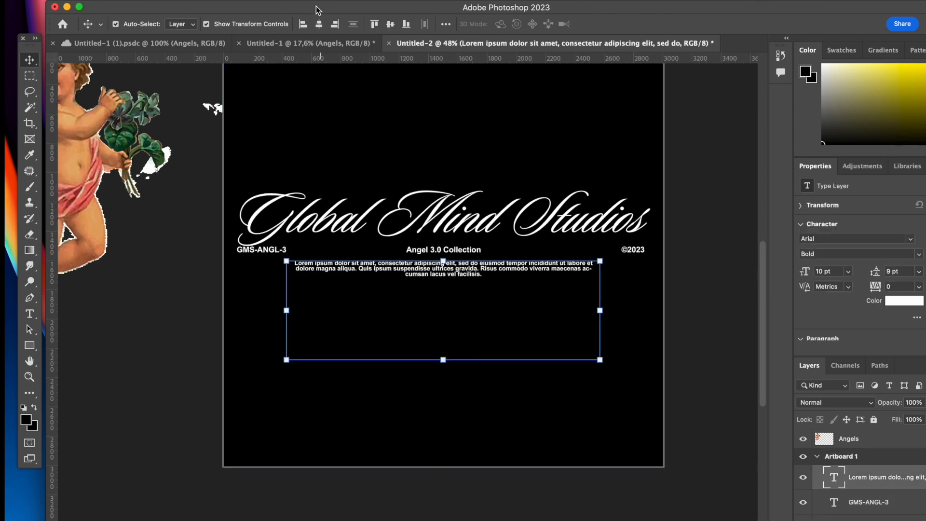
Step: Shorten Artboard 1 by bringing its upper edge and its lower edge in toward the text block
{"action": "scroll", "coordinate": [408, 309], "scroll_direction": "down", "scroll_amount": 4}
{"action": "left_click", "coordinate": [338, 204]}
{"action": "left_click_drag", "start_coordinate": [424, 169], "coordinate": [424, 231]}
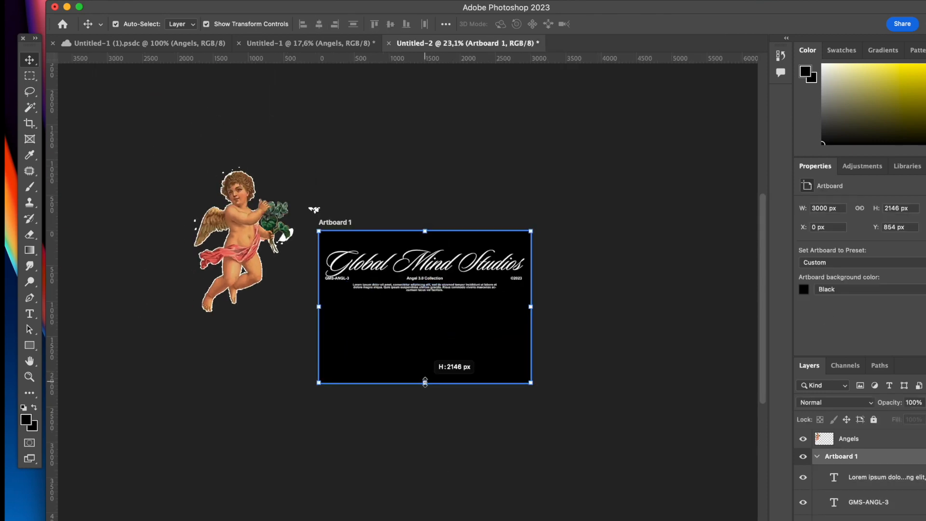
{"action": "left_click_drag", "start_coordinate": [424, 384], "coordinate": [424, 307]}
Step: Move Artboard 1 away from the angel to the right and extend its lower edge to about 2440 px high
{"action": "left_click_drag", "start_coordinate": [333, 223], "coordinate": [615, 164]}
{"action": "left_click", "coordinate": [572, 211]}
{"action": "left_click_drag", "start_coordinate": [600, 253], "coordinate": [607, 258]}
{"action": "left_click_drag", "start_coordinate": [706, 249], "coordinate": [707, 327]}
Step: Create a second black artboard beside Artboard 1 and extend its lower edge to about 2735 px high
{"action": "left_click_drag", "start_coordinate": [692, 313], "coordinate": [407, 337]}
{"action": "left_click_drag", "start_coordinate": [420, 350], "coordinate": [422, 390]}
Step: Move the angel cutout onto Artboard 2 and center it there horizontally and vertically
{"action": "left_click_drag", "start_coordinate": [176, 244], "coordinate": [636, 368]}
{"action": "scroll", "coordinate": [637, 368], "scroll_direction": "up", "scroll_amount": 5}
{"action": "key", "text": "v"}
{"action": "left_click", "coordinate": [214, 79]}
{"action": "left_click_drag", "start_coordinate": [364, 248], "coordinate": [300, 244]}
{"action": "key", "text": "super+z"}
{"action": "scroll", "coordinate": [538, 304], "scroll_direction": "down", "scroll_amount": 4}
{"action": "left_click_drag", "start_coordinate": [538, 304], "coordinate": [298, 325]}
{"action": "scroll", "coordinate": [308, 318], "scroll_direction": "up", "scroll_amount": 4}
{"action": "left_click", "coordinate": [318, 24]}
{"action": "left_click", "coordinate": [389, 23]}
{"action": "scroll", "coordinate": [81, 322], "scroll_direction": "up", "scroll_amount": 3}
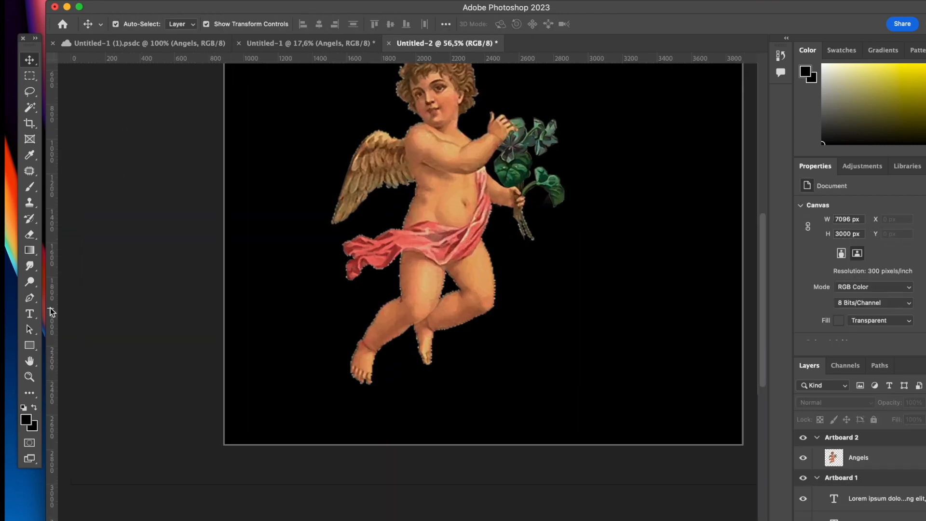
Step: Add the text GLOBAL on Artboard 2, beside the angel's legs
{"action": "left_click", "coordinate": [29, 314]}
{"action": "left_click", "coordinate": [245, 301]}
{"action": "type", "text": "GLOBAL"}
Step: Change the font of the GLOBAL text to Monument Extended Bold
{"action": "left_click", "coordinate": [331, 24]}
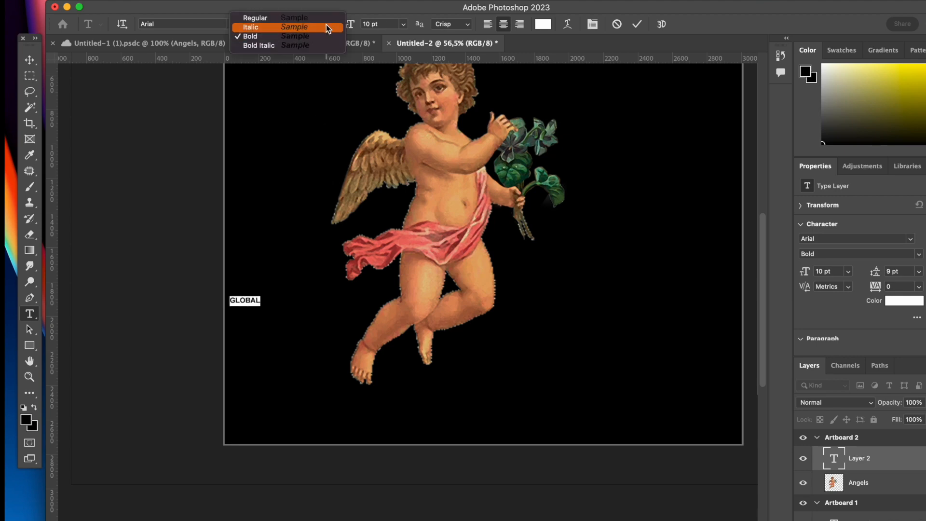
{"action": "left_click", "coordinate": [327, 27]}
{"action": "left_click", "coordinate": [230, 23]}
{"action": "left_click", "coordinate": [367, 97]}
{"action": "left_click", "coordinate": [331, 23]}
{"action": "left_click", "coordinate": [289, 36]}
Step: Warp the GLOBAL text into a waving flag shape
{"action": "left_click", "coordinate": [567, 24]}
{"action": "left_click", "coordinate": [599, 136]}
{"action": "left_click", "coordinate": [599, 245]}
{"action": "left_click", "coordinate": [703, 144]}
Step: Move the warped GLOBAL text over the angel's waist and scale it up to about 66,53 pt
{"action": "left_click", "coordinate": [30, 60]}
{"action": "left_click_drag", "start_coordinate": [264, 300], "coordinate": [493, 307]}
{"action": "left_click_drag", "start_coordinate": [414, 275], "coordinate": [488, 213]}
{"action": "key", "text": "Return"}
Step: Try other favorite fonts on the GLOBAL text and set it to Monument Extended Black
{"action": "double_click", "coordinate": [469, 232]}
{"action": "left_click", "coordinate": [331, 23]}
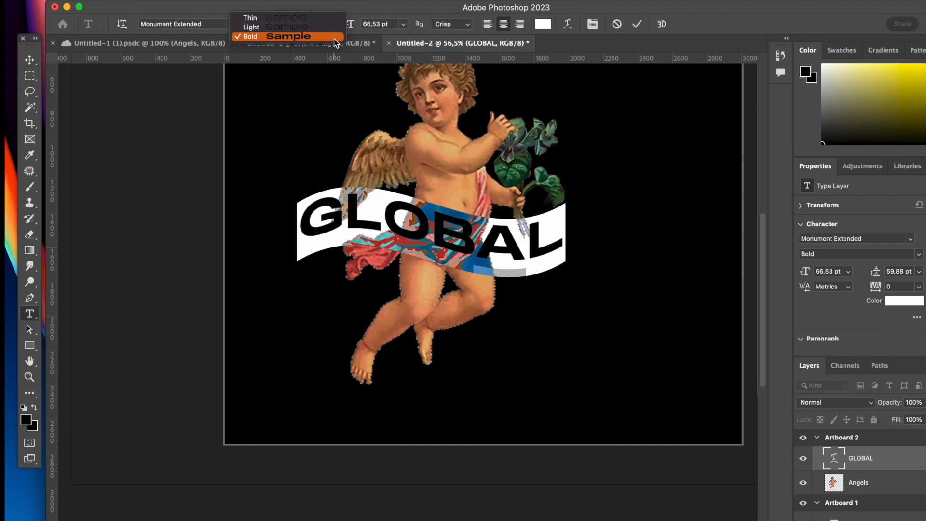
{"action": "left_click", "coordinate": [334, 39]}
{"action": "left_click", "coordinate": [231, 24]}
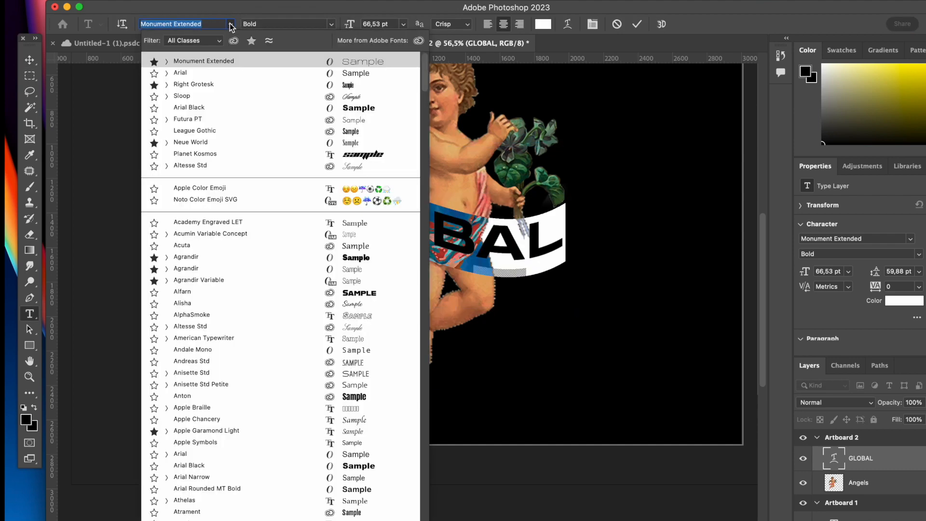
{"action": "left_click", "coordinate": [251, 43]}
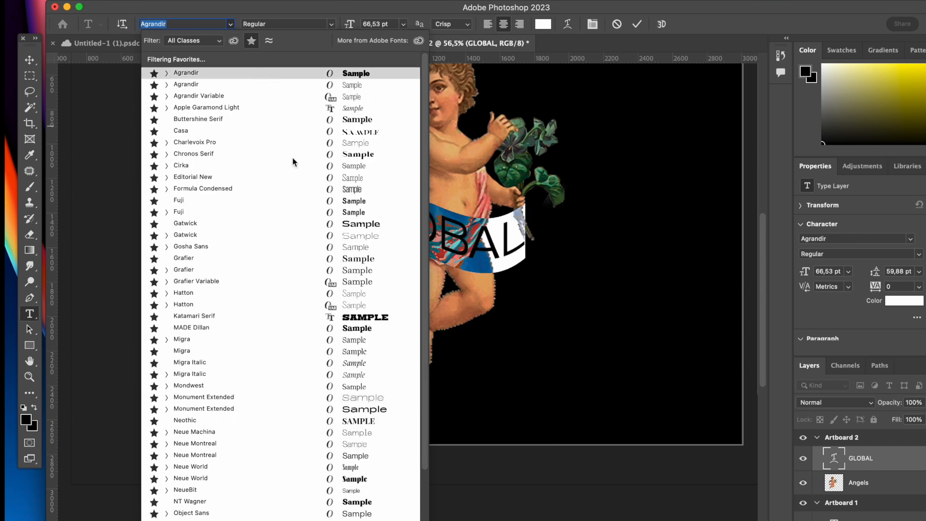
{"action": "left_click", "coordinate": [382, 414]}
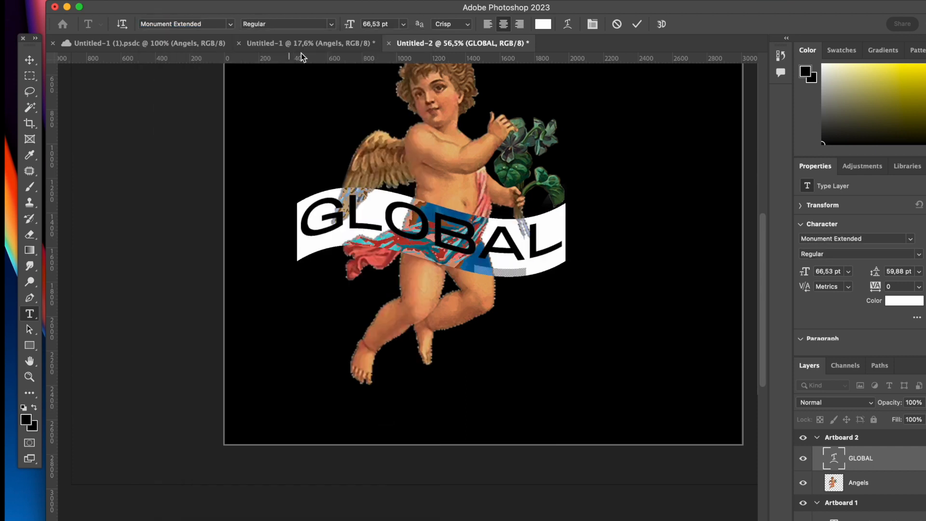
{"action": "left_click", "coordinate": [331, 24]}
{"action": "left_click", "coordinate": [326, 25]}
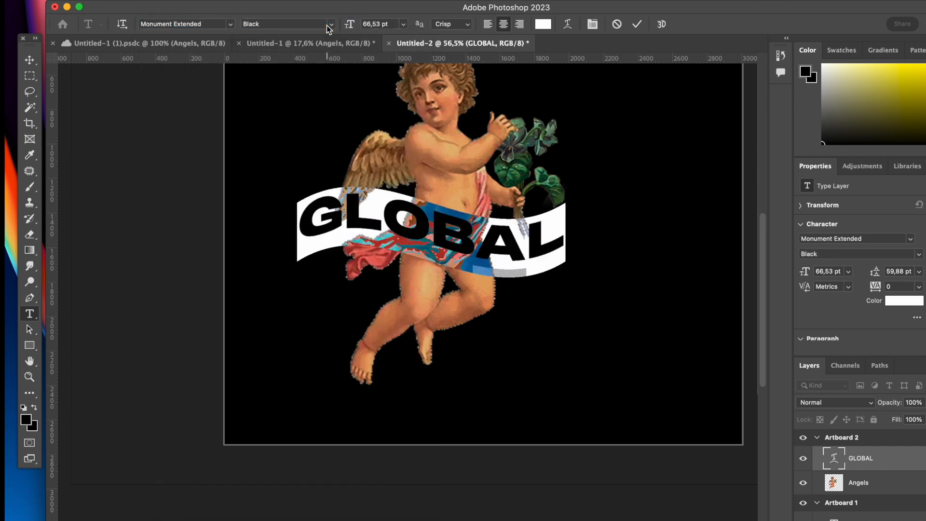
{"action": "left_click", "coordinate": [29, 59]}
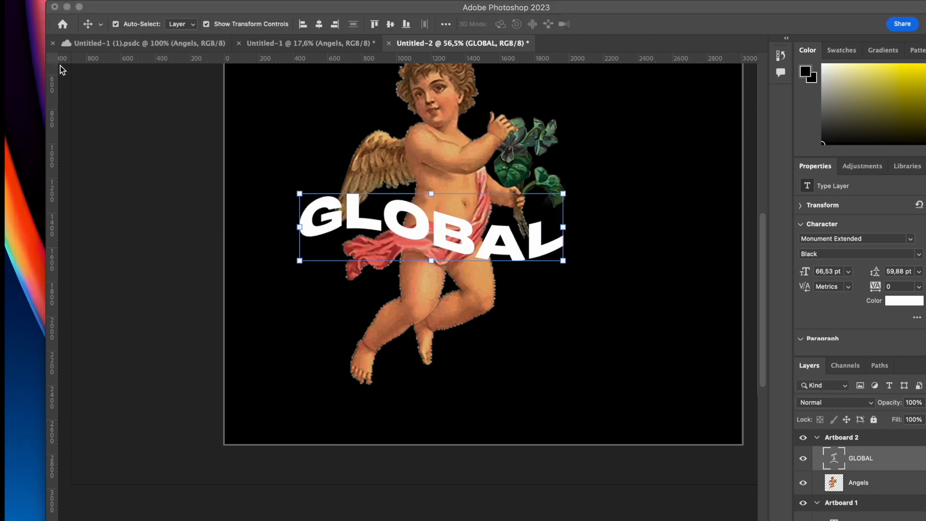
Step: Nudge the GLOBAL text slightly up and right, and clear the stray pixels beside the angel cutout
{"action": "left_click", "coordinate": [206, 146]}
{"action": "scroll", "coordinate": [206, 146], "scroll_direction": "up", "scroll_amount": 3}
{"action": "left_click", "coordinate": [206, 146]}
{"action": "scroll", "coordinate": [212, 187], "scroll_direction": "down", "scroll_amount": 6}
{"action": "scroll", "coordinate": [412, 294], "scroll_direction": "up", "scroll_amount": 4}
{"action": "left_click", "coordinate": [414, 283]}
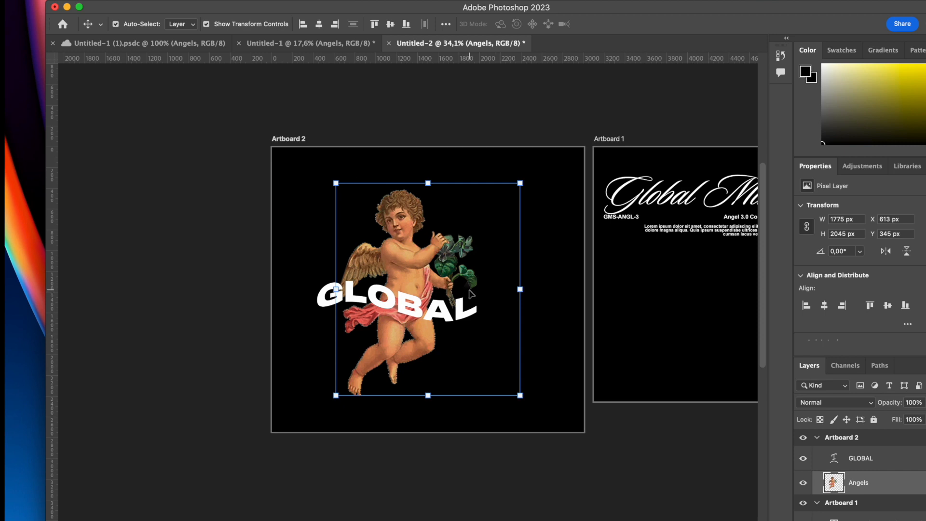
{"action": "left_click_drag", "start_coordinate": [446, 305], "coordinate": [452, 297]}
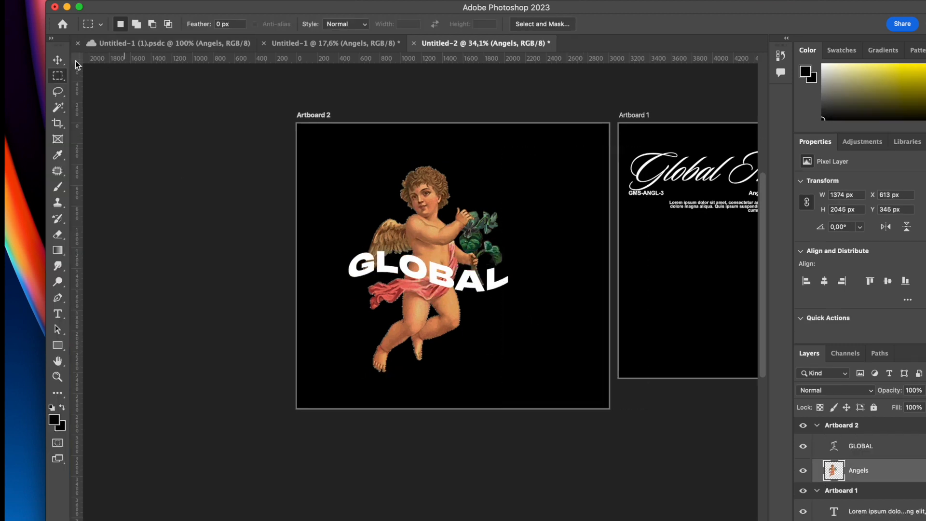
{"action": "left_click", "coordinate": [57, 61]}
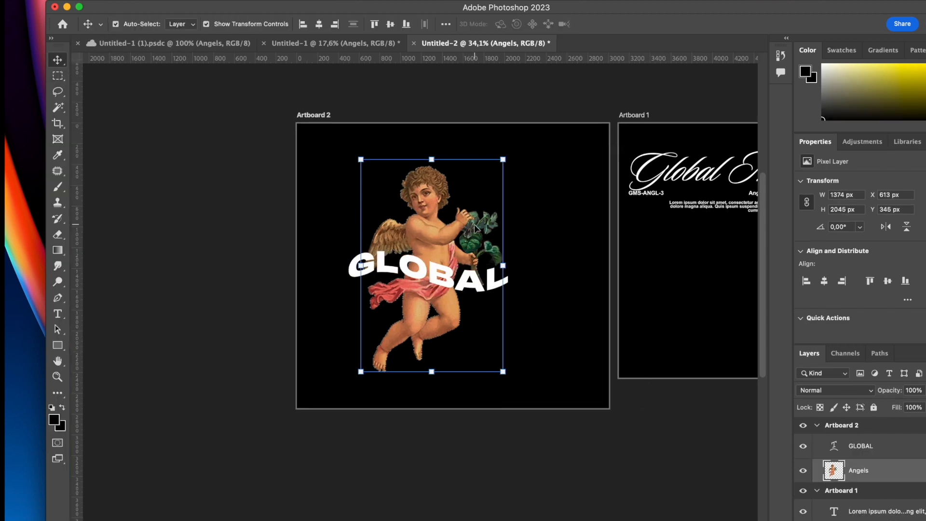
Step: Center the angel cutout and the GLOBAL text horizontally on Artboard 2
{"action": "left_click", "coordinate": [320, 26]}
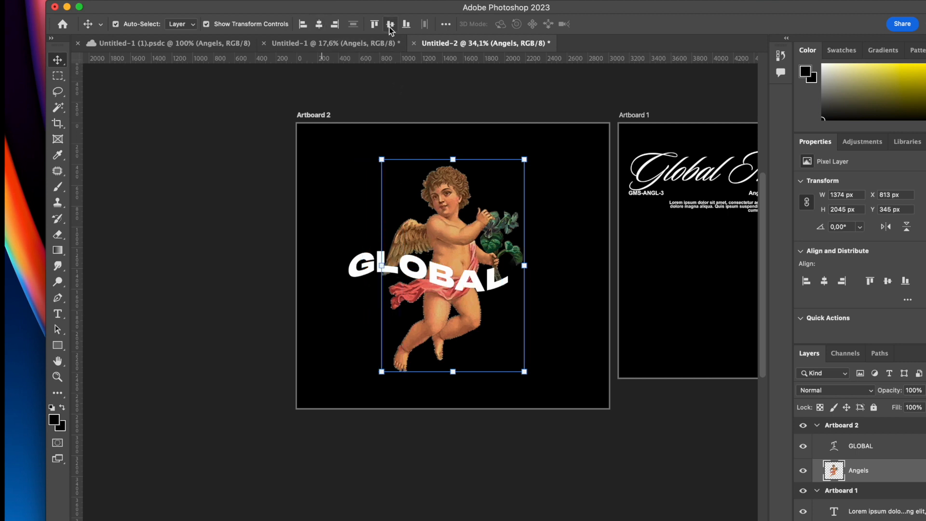
{"action": "left_click", "coordinate": [441, 270]}
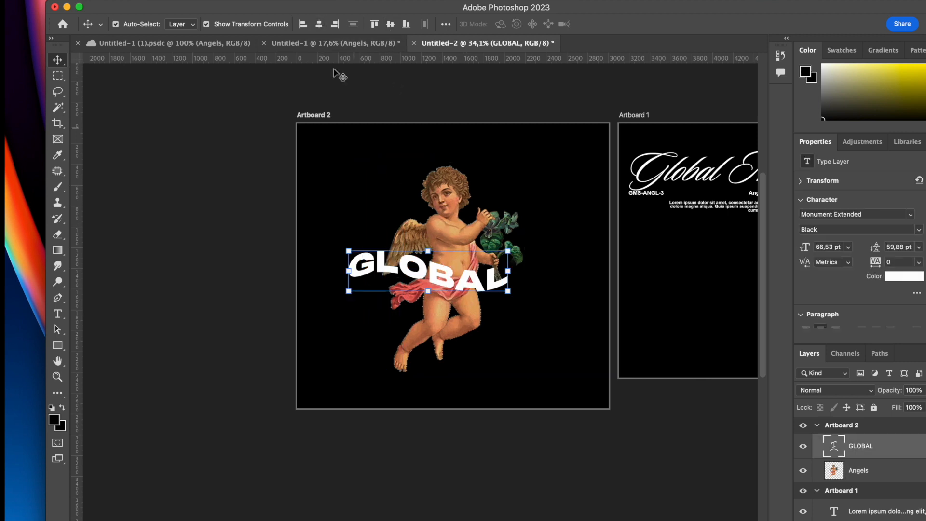
{"action": "left_click", "coordinate": [318, 26]}
{"action": "left_click", "coordinate": [405, 83]}
Step: Select all the texts on Artboard 1 and recolor them black (000000)
{"action": "scroll", "coordinate": [507, 289], "scroll_direction": "up", "scroll_amount": 5}
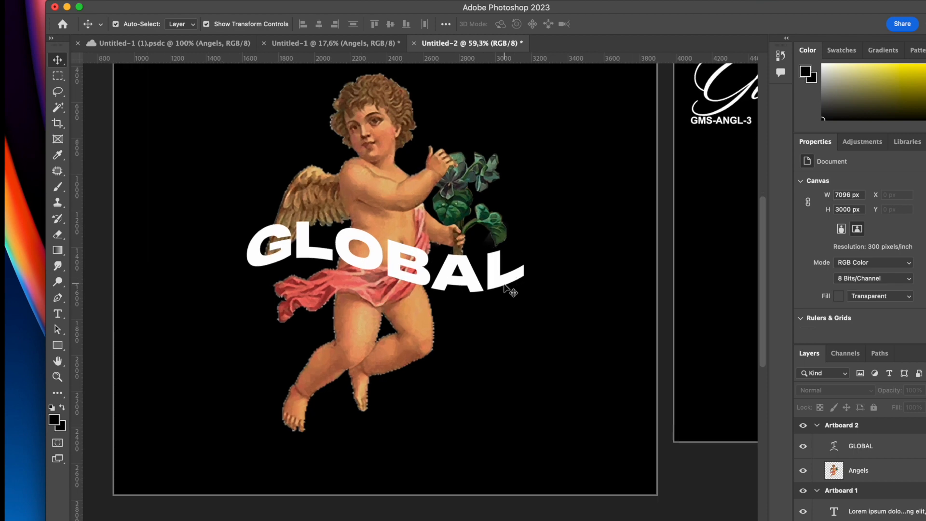
{"action": "scroll", "coordinate": [505, 288], "scroll_direction": "down", "scroll_amount": 10}
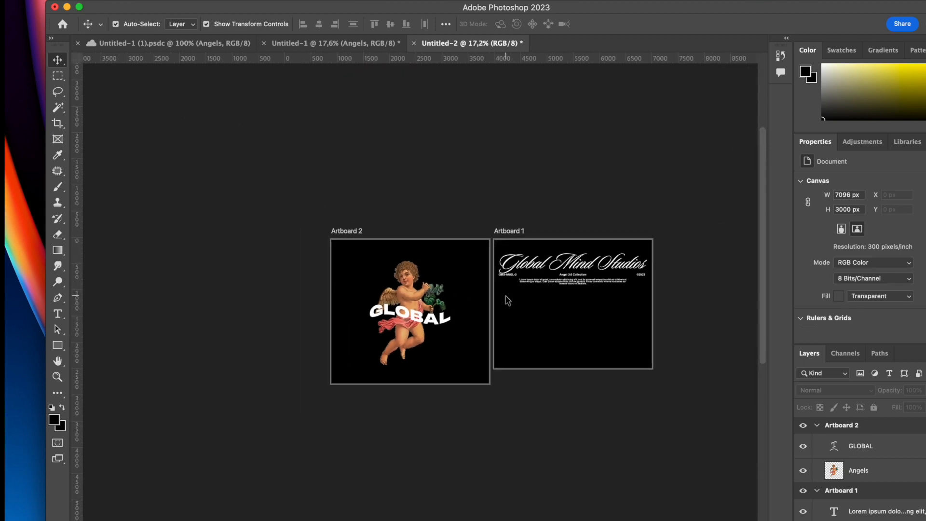
{"action": "scroll", "coordinate": [505, 298], "scroll_direction": "up", "scroll_amount": 3}
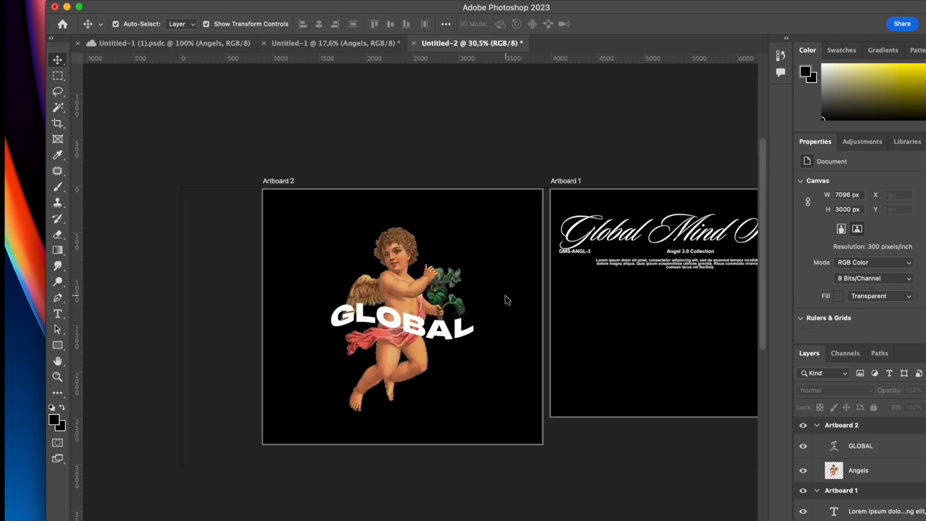
{"action": "left_click", "coordinate": [468, 247]}
{"action": "scroll", "coordinate": [468, 246], "scroll_direction": "right", "scroll_amount": 3}
{"action": "left_click_drag", "start_coordinate": [711, 299], "coordinate": [431, 193]}
{"action": "left_click", "coordinate": [918, 262]}
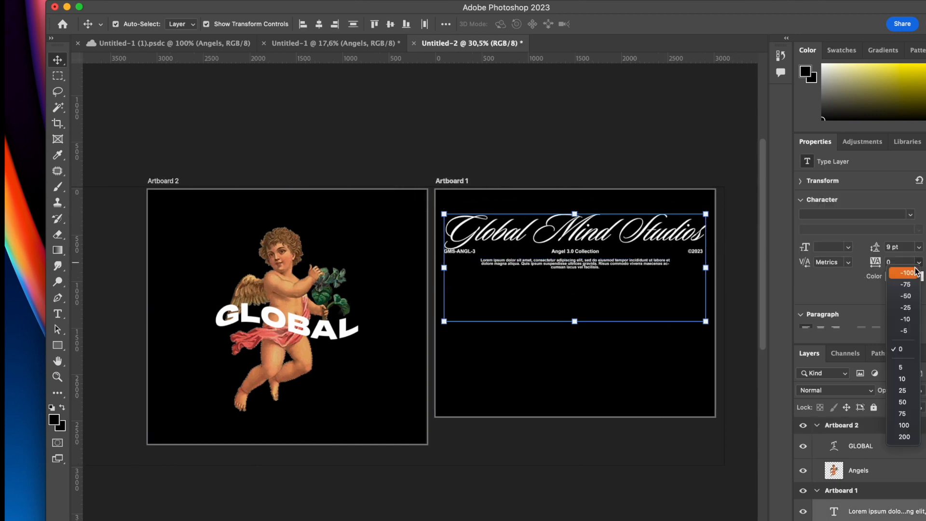
{"action": "left_click", "coordinate": [831, 284]}
{"action": "left_click", "coordinate": [897, 277]}
{"action": "left_click_drag", "start_coordinate": [559, 310], "coordinate": [372, 482]}
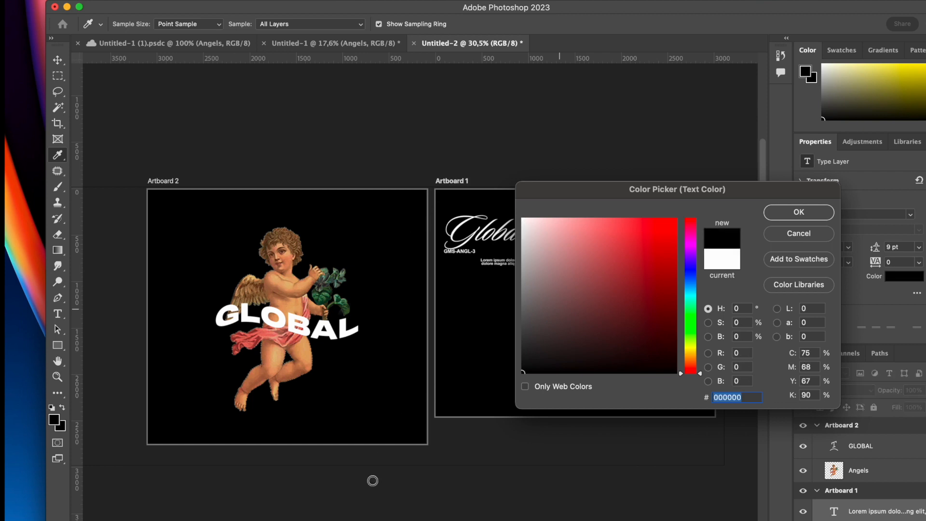
{"action": "left_click", "coordinate": [793, 217]}
Step: Set the background color of Artboard 1 to white (ffffff)
{"action": "left_click", "coordinate": [460, 182]}
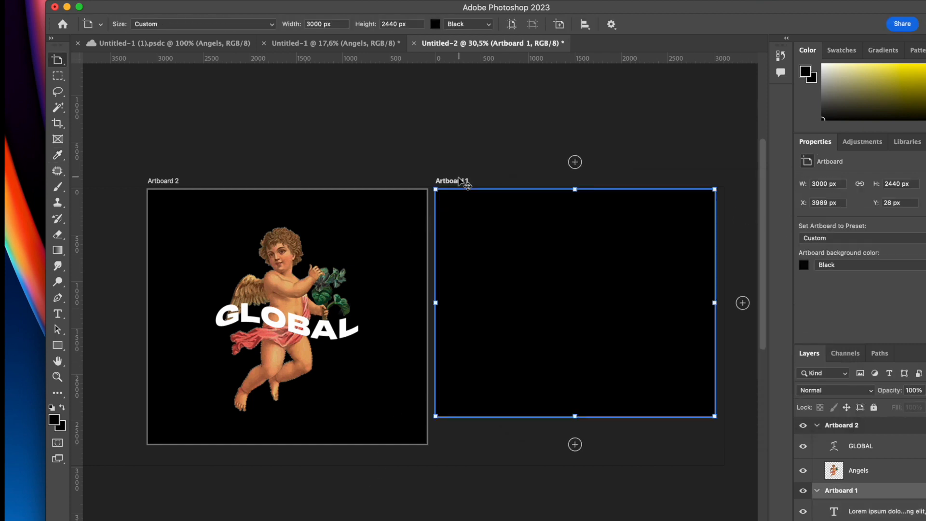
{"action": "left_click", "coordinate": [849, 264]}
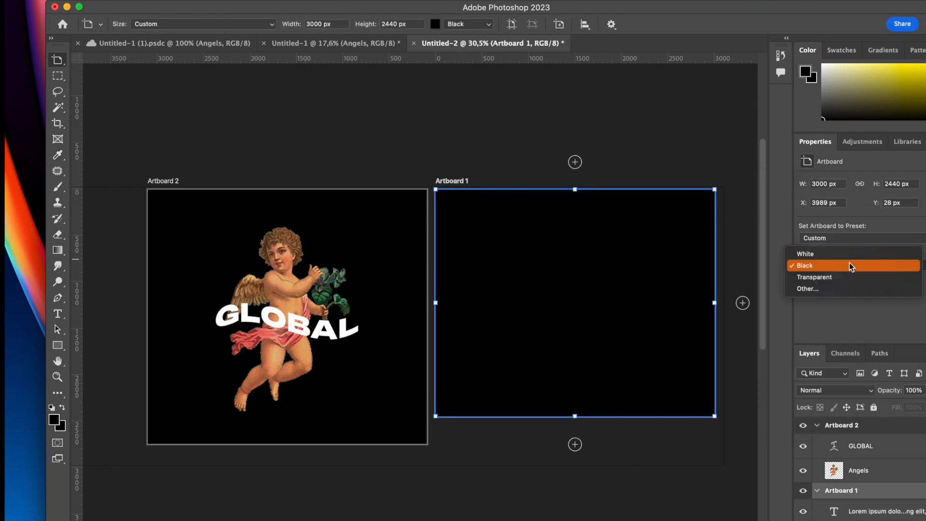
{"action": "left_click", "coordinate": [827, 285]}
{"action": "mouse_move", "coordinate": [848, 77]}
{"action": "left_mouse_down"}
{"action": "mouse_move", "coordinate": [846, 68]}
{"action": "mouse_move", "coordinate": [890, 66]}
{"action": "mouse_move", "coordinate": [880, 56]}
{"action": "mouse_move", "coordinate": [878, 77]}
{"action": "mouse_move", "coordinate": [847, 56]}
{"action": "mouse_move", "coordinate": [843, 68]}
{"action": "left_mouse_up"}
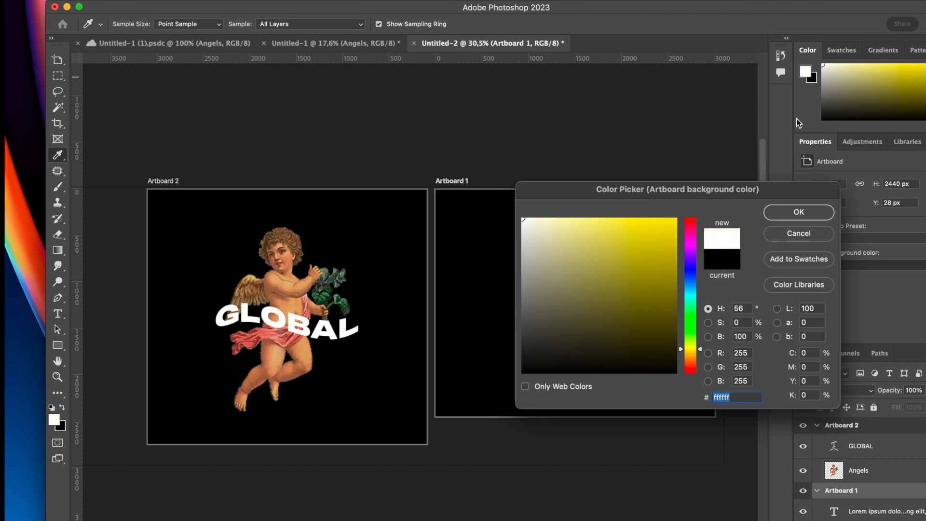
{"action": "left_click", "coordinate": [794, 213]}
{"action": "key", "text": "v"}
{"action": "left_click", "coordinate": [597, 115]}
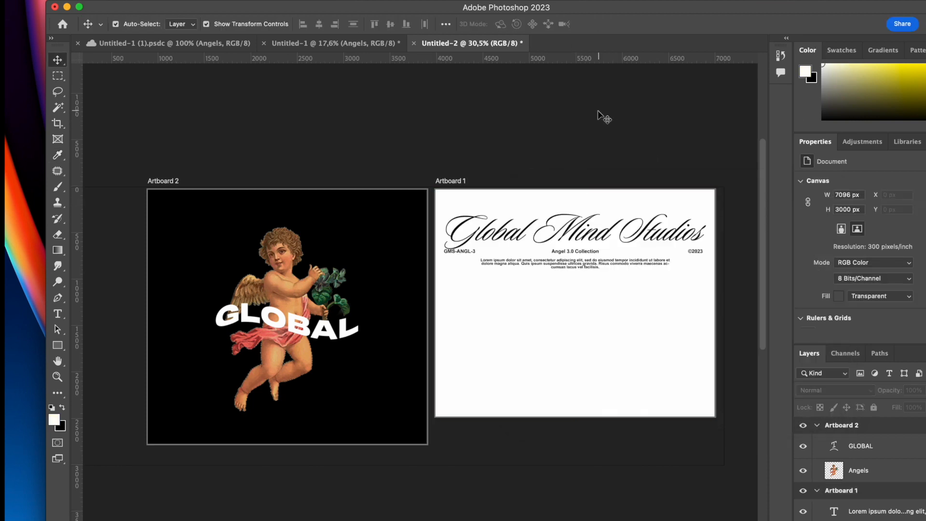
Step: Set the background of Artboard 2 to White and recolor the GLOBAL text black
{"action": "left_click", "coordinate": [614, 357]}
{"action": "left_click", "coordinate": [370, 224]}
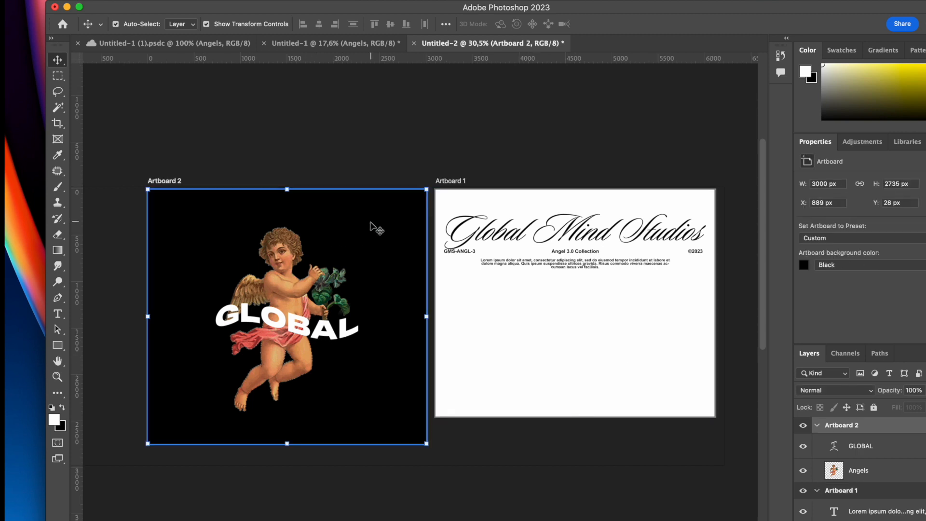
{"action": "left_click", "coordinate": [851, 268]}
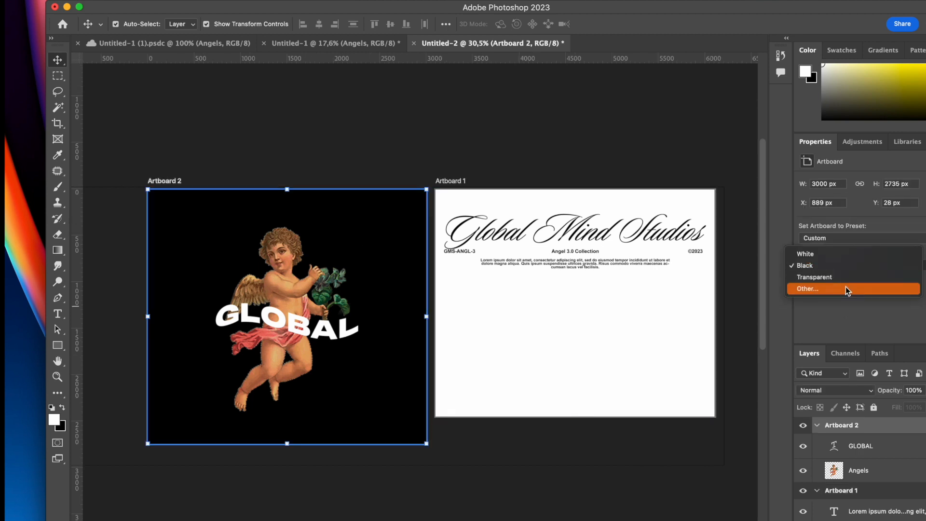
{"action": "left_click", "coordinate": [822, 250]}
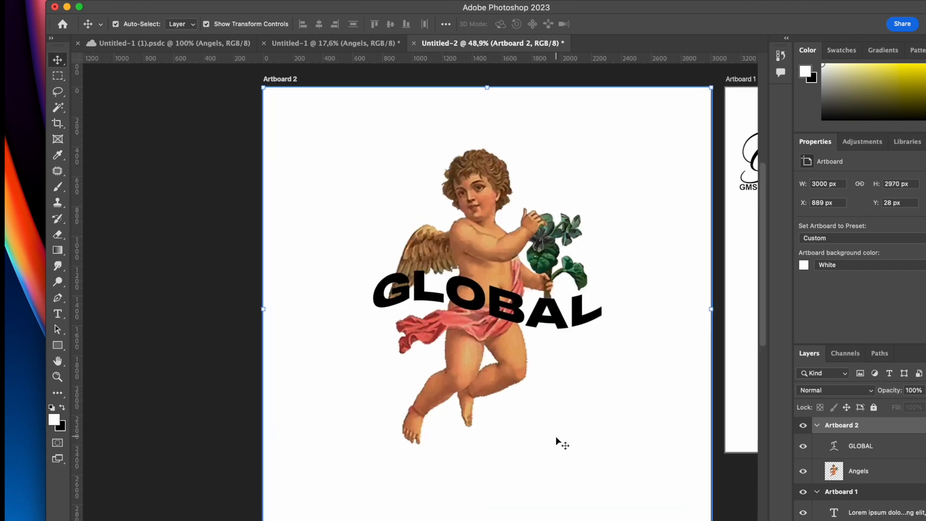
{"action": "scroll", "coordinate": [555, 438], "scroll_direction": "right", "scroll_amount": 5}
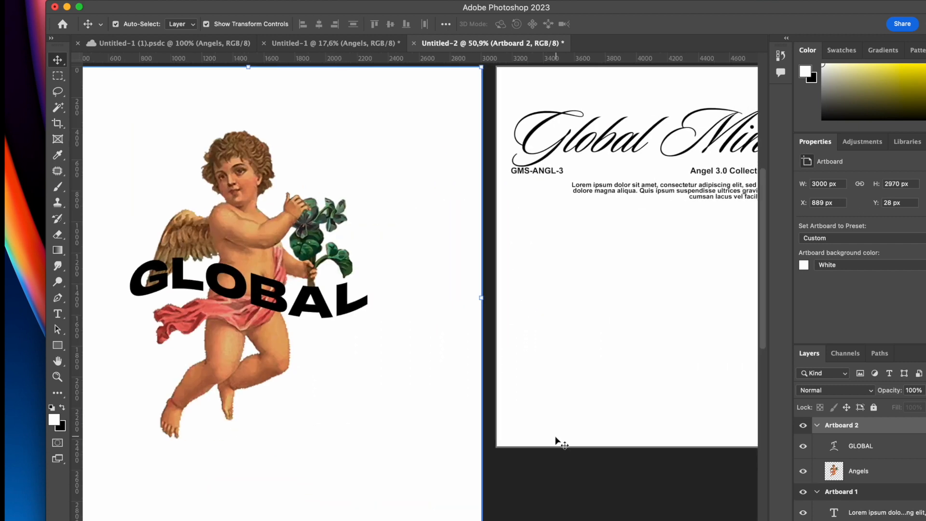
Step: Add a GLOBAL MIND STUDIOS caption below the angel, enlarge it to about 15.59 pt and center it horizontally on Artboard 2
{"action": "scroll", "coordinate": [691, 224], "scroll_direction": "left", "scroll_amount": 3}
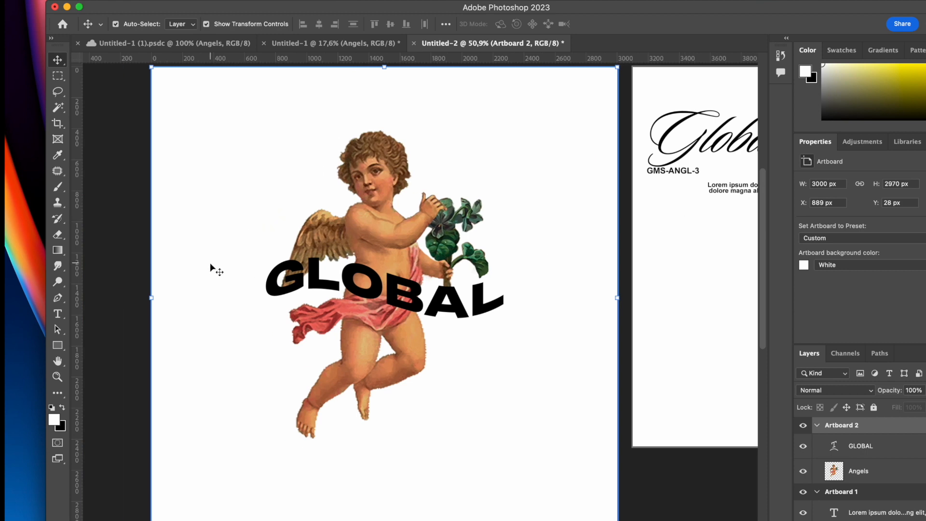
{"action": "left_click", "coordinate": [58, 313]}
{"action": "left_click", "coordinate": [316, 465]}
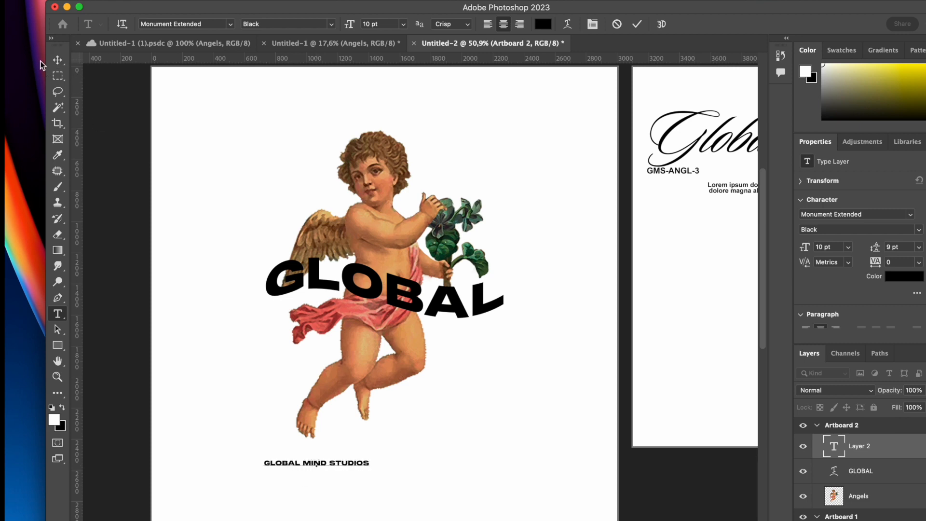
{"action": "left_click", "coordinate": [57, 64]}
{"action": "left_click_drag", "start_coordinate": [372, 463], "coordinate": [427, 462]}
{"action": "left_click", "coordinate": [318, 24]}
Step: Place two vertical guides on Artboard 2, at the outer edges of the warped GLOBAL text
{"action": "left_click", "coordinate": [501, 277]}
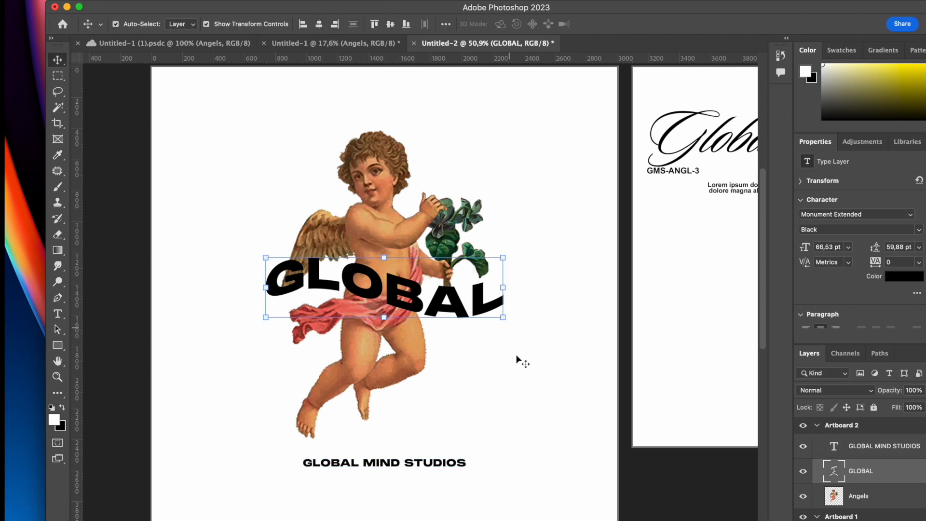
{"action": "left_click", "coordinate": [502, 484]}
{"action": "left_click_drag", "start_coordinate": [427, 467], "coordinate": [427, 470]}
{"action": "left_click_drag", "start_coordinate": [80, 327], "coordinate": [266, 322]}
{"action": "left_click", "coordinate": [290, 337]}
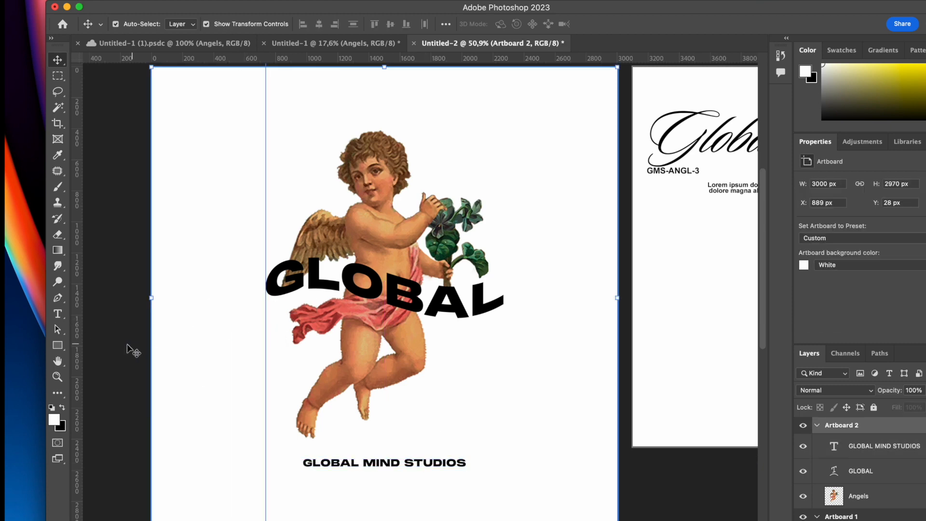
{"action": "left_click_drag", "start_coordinate": [82, 354], "coordinate": [507, 332]}
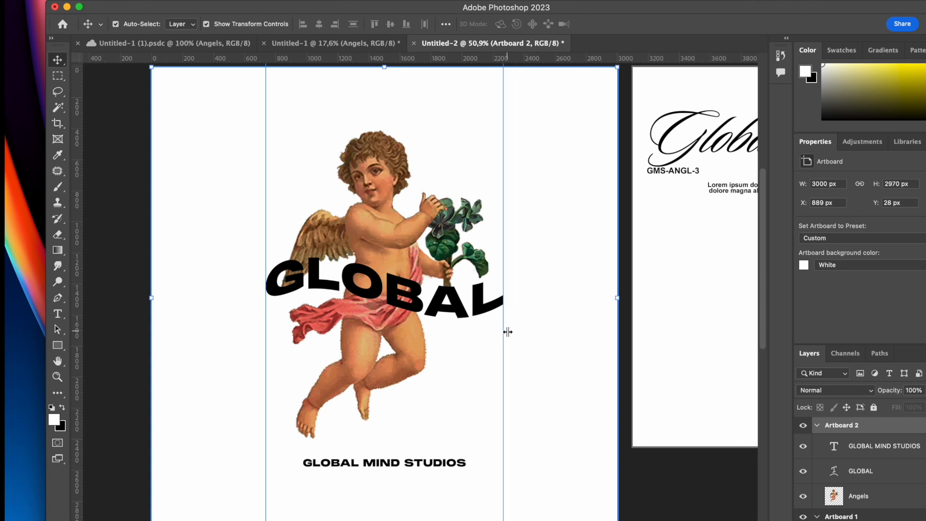
Step: Add horizontal guides at the angel's feet and at the top of its head
{"action": "left_click_drag", "start_coordinate": [406, 63], "coordinate": [399, 444]}
{"action": "key", "text": "super+h"}
{"action": "key", "text": "super+h"}
{"action": "left_click_drag", "start_coordinate": [460, 59], "coordinate": [461, 131]}
{"action": "scroll", "coordinate": [586, 205], "scroll_direction": "down", "scroll_amount": 6}
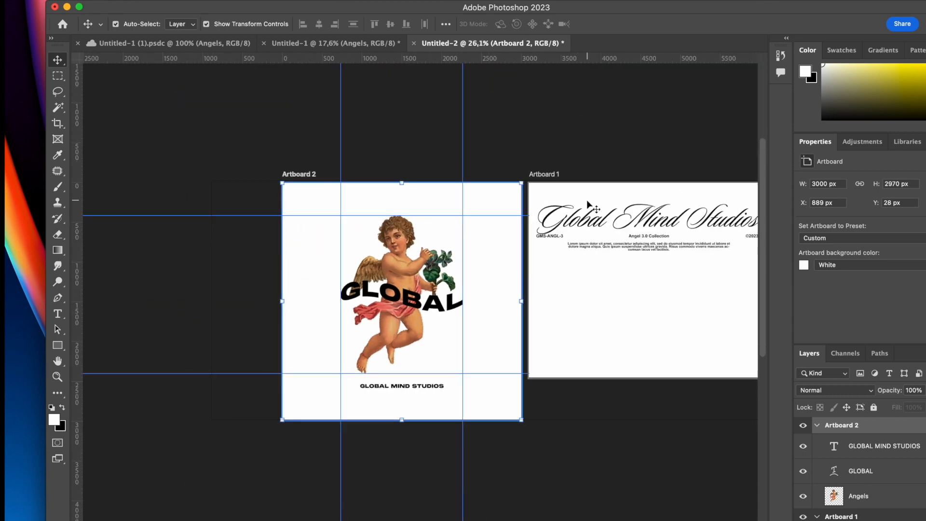
Step: Move the GLOBAL MIND STUDIOS caption just under the lower guide, shrink it to about 11.49 pt and recenter it horizontally
{"action": "scroll", "coordinate": [587, 205], "scroll_direction": "up", "scroll_amount": 8}
{"action": "left_click_drag", "start_coordinate": [410, 501], "coordinate": [408, 484]}
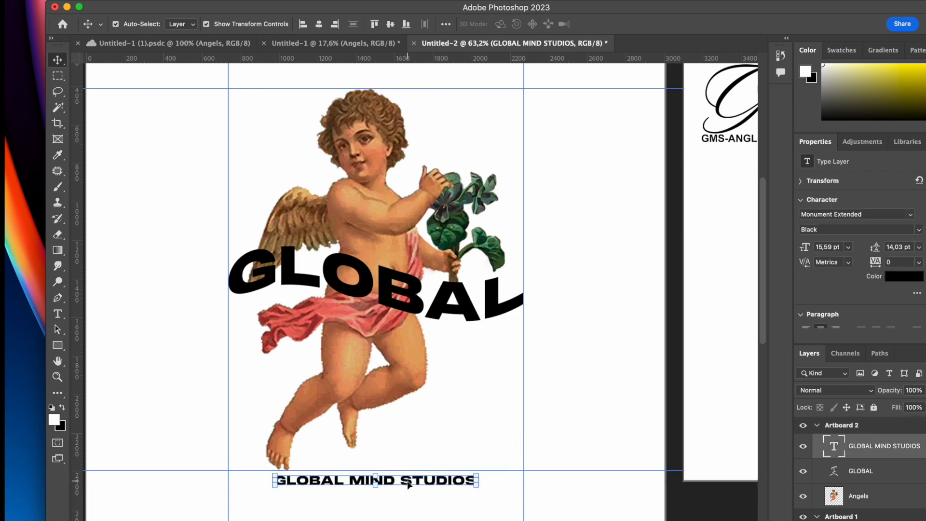
{"action": "left_click_drag", "start_coordinate": [276, 484], "coordinate": [332, 481]}
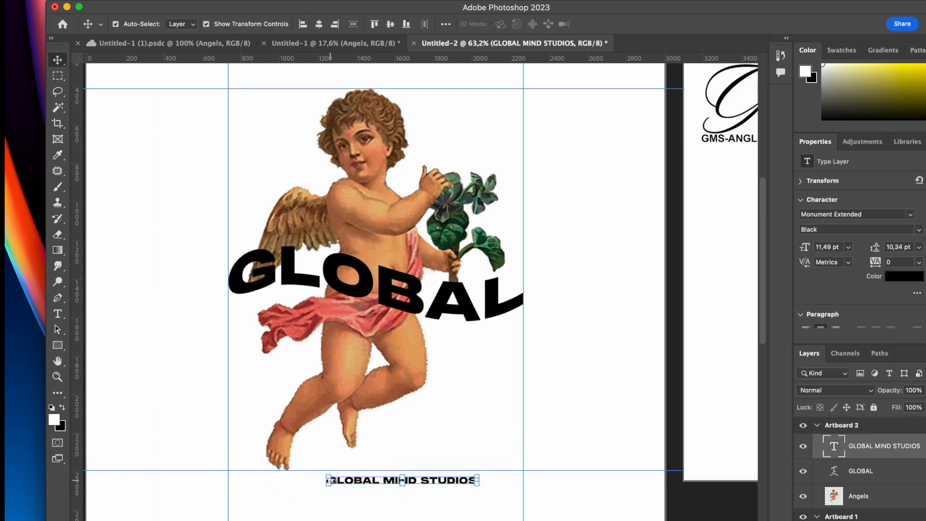
{"action": "left_click", "coordinate": [320, 24]}
{"action": "left_click", "coordinate": [389, 24]}
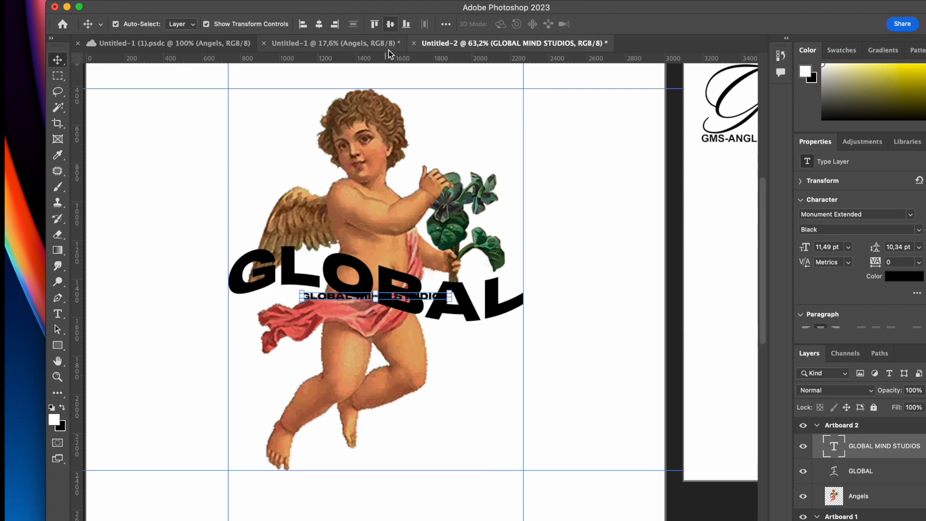
{"action": "key", "text": "super+z"}
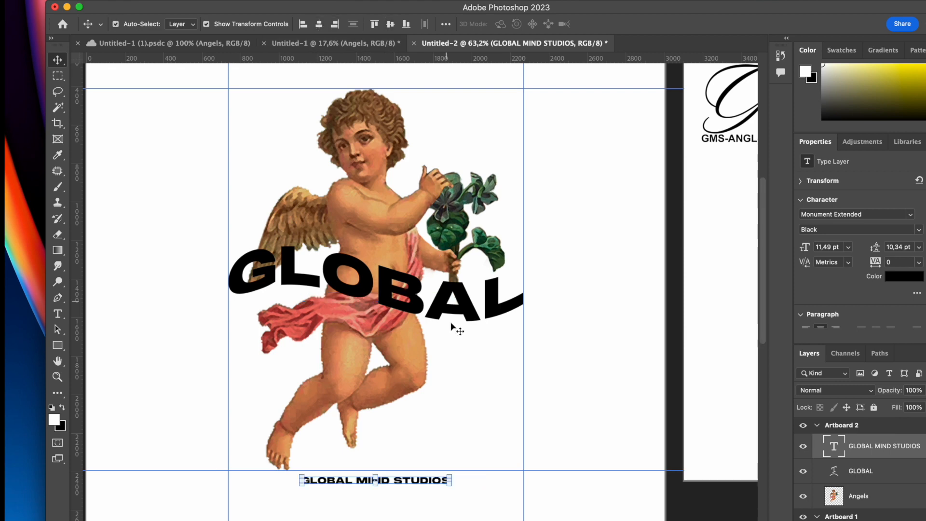
{"action": "left_click", "coordinate": [474, 423], "text": "super"}
{"action": "scroll", "coordinate": [474, 423], "scroll_direction": "down", "scroll_amount": 3}
{"action": "scroll", "coordinate": [473, 436], "scroll_direction": "down", "scroll_amount": 5}
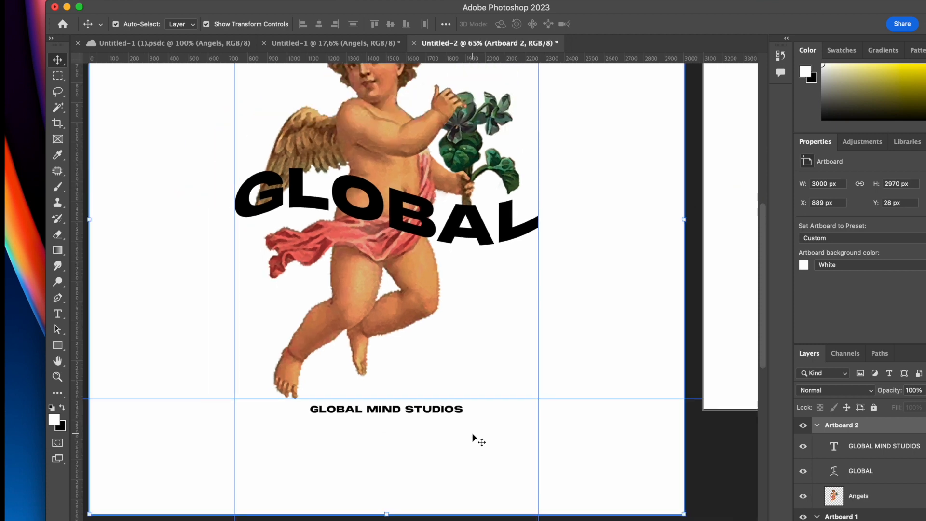
{"action": "scroll", "coordinate": [472, 434], "scroll_direction": "up", "scroll_amount": 1}
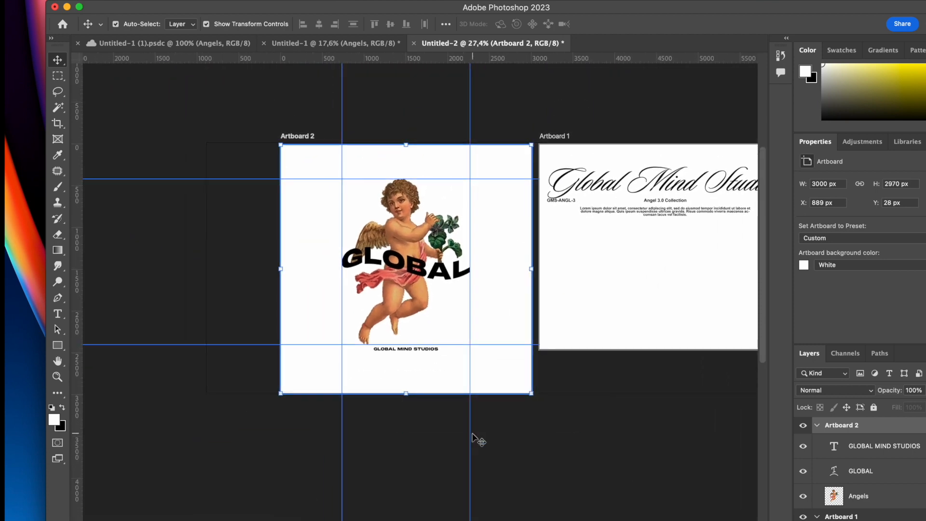
{"action": "scroll", "coordinate": [477, 440], "scroll_direction": "up", "scroll_amount": 5}
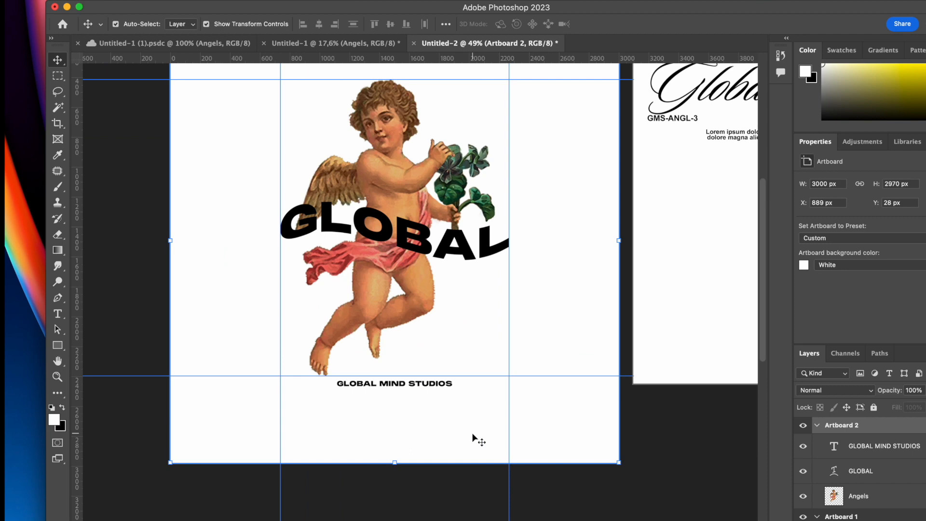
{"action": "scroll", "coordinate": [474, 437], "scroll_direction": "up", "scroll_amount": 2}
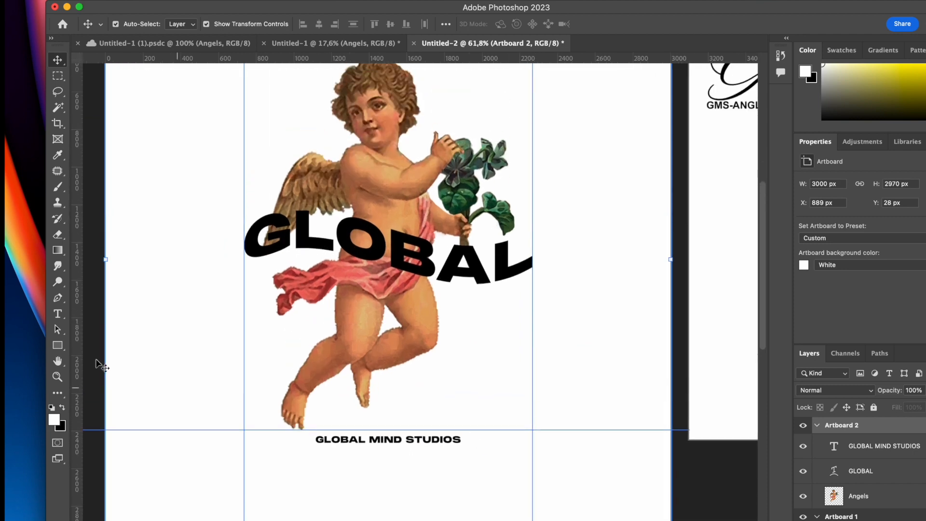
Step: Draw a narrow vertical rectangle about 91 x 475 px beside the angel's head on Artboard 2
{"action": "left_click", "coordinate": [62, 346]}
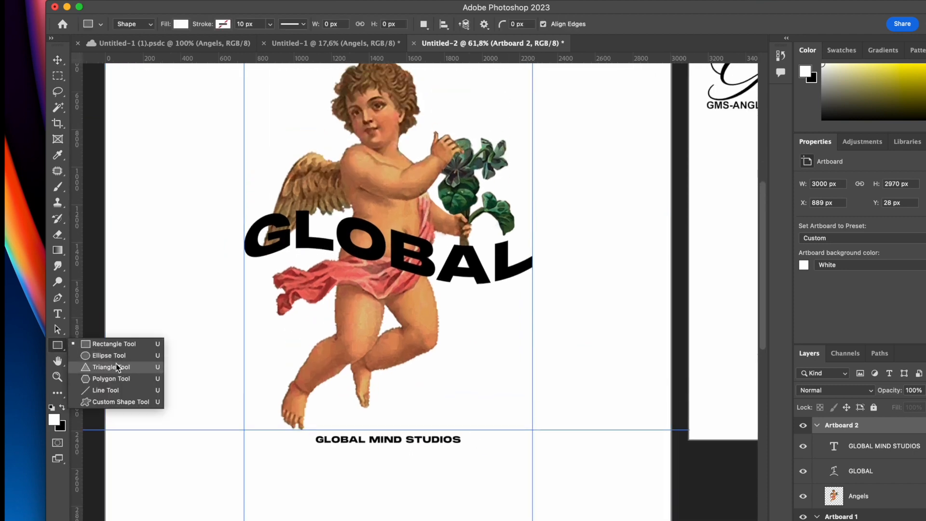
{"action": "left_click", "coordinate": [115, 343]}
{"action": "scroll", "coordinate": [397, 214], "scroll_direction": "up", "scroll_amount": 4}
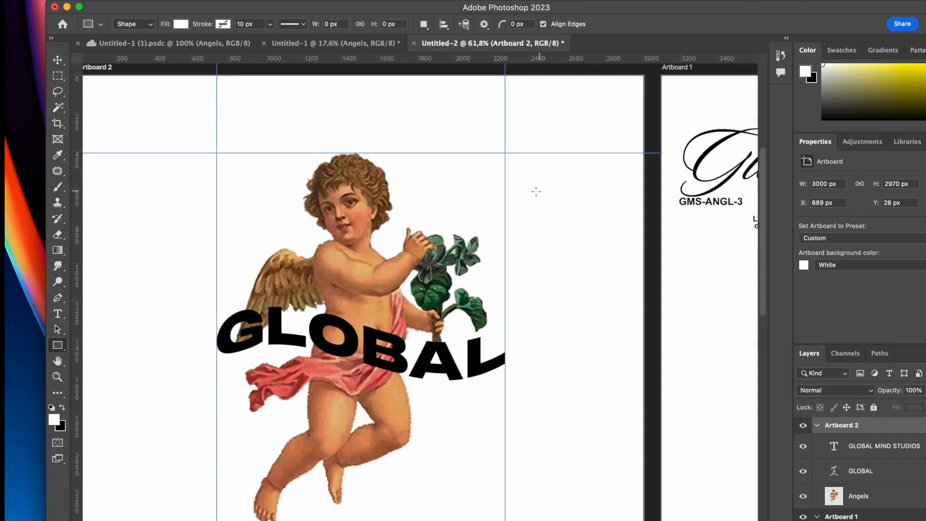
{"action": "left_click_drag", "start_coordinate": [520, 152], "coordinate": [529, 198]}
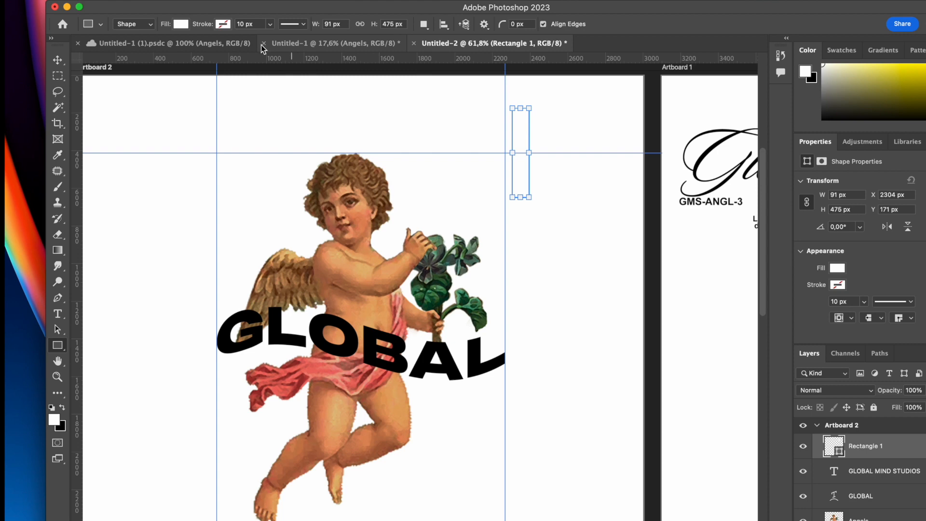
Step: Give the narrow rectangle a black fill and a white stroke
{"action": "left_click", "coordinate": [223, 25]}
{"action": "left_click", "coordinate": [146, 90]}
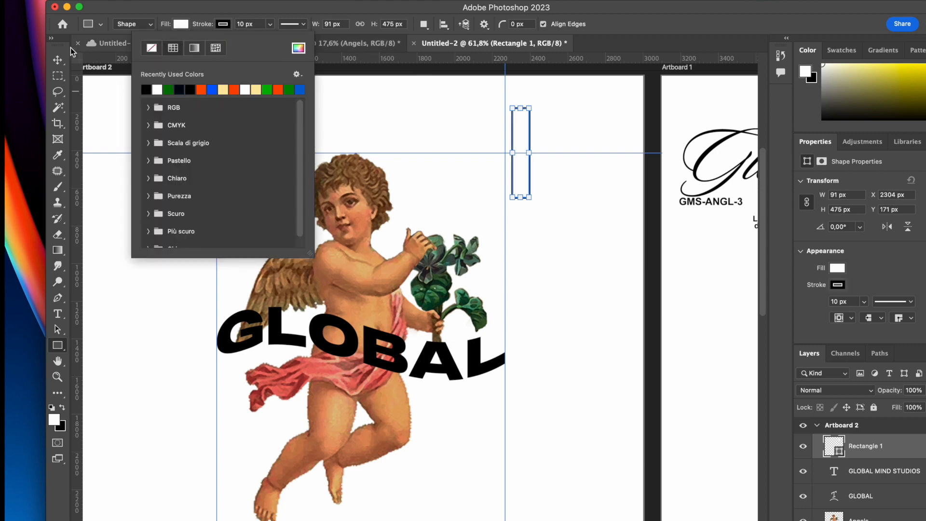
{"action": "left_click", "coordinate": [180, 28]}
{"action": "left_click", "coordinate": [103, 90]}
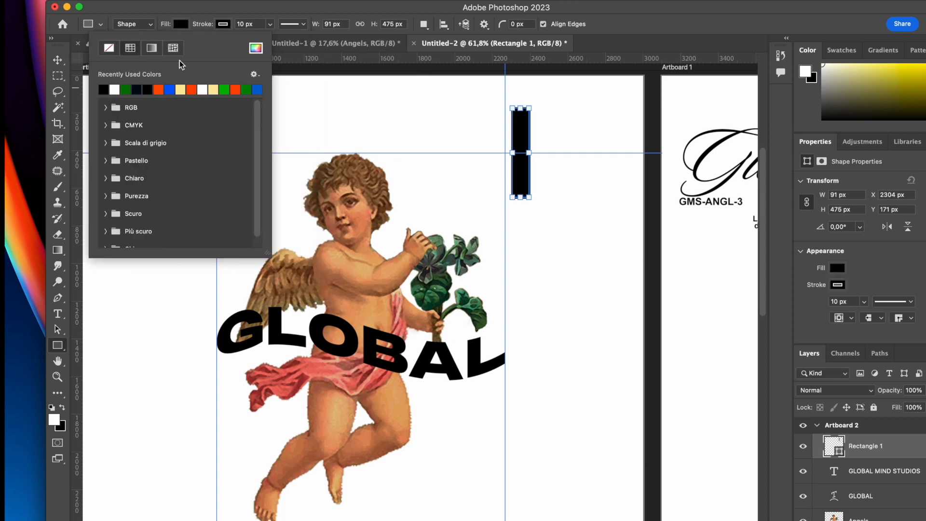
{"action": "left_click", "coordinate": [223, 25]}
{"action": "left_click", "coordinate": [156, 88]}
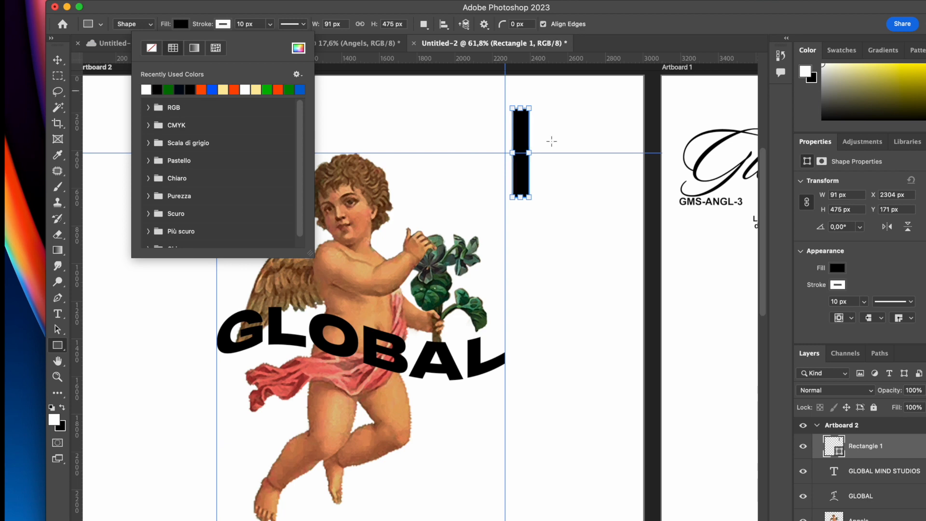
Step: Fully round the corners of the black rectangle and remove its stroke
{"action": "scroll", "coordinate": [563, 138], "scroll_direction": "up", "scroll_amount": 5}
{"action": "scroll", "coordinate": [563, 138], "scroll_direction": "up", "scroll_amount": 5}
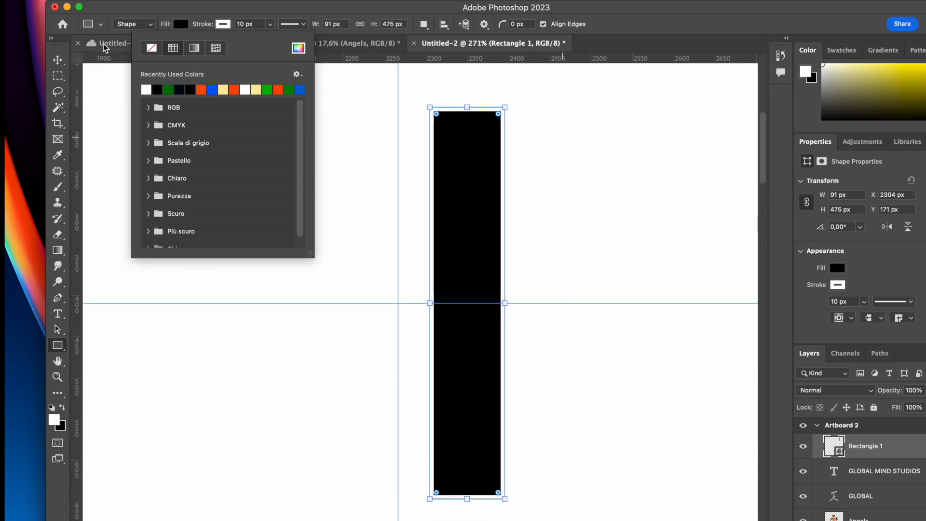
{"action": "left_click", "coordinate": [58, 60]}
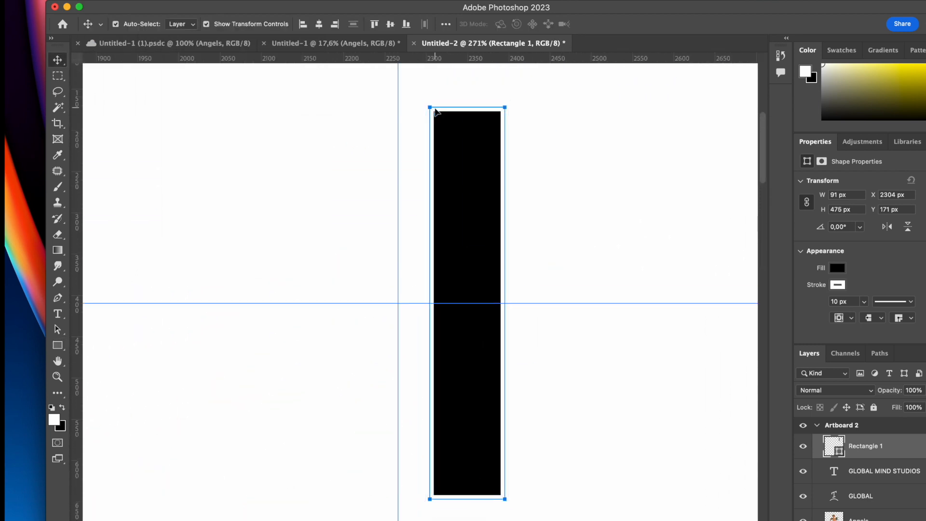
{"action": "left_click_drag", "start_coordinate": [438, 120], "coordinate": [560, 365]}
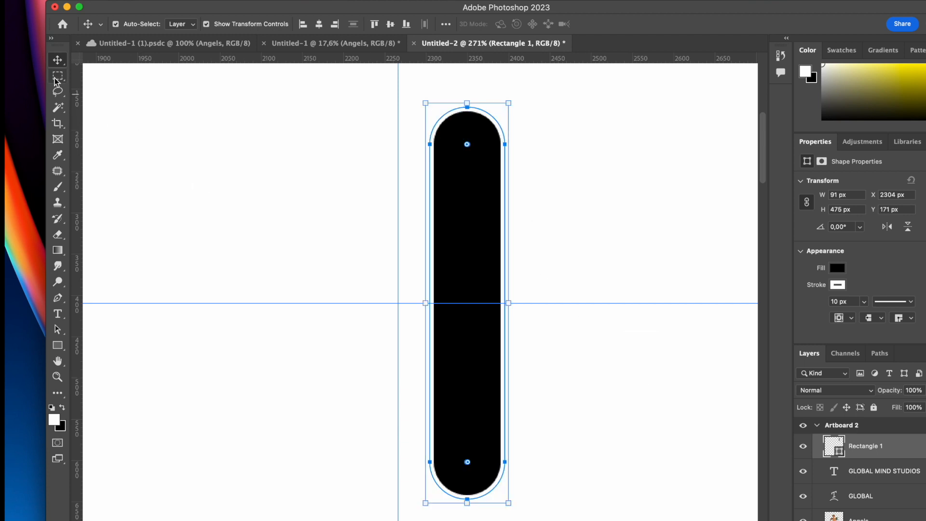
{"action": "left_click", "coordinate": [57, 345]}
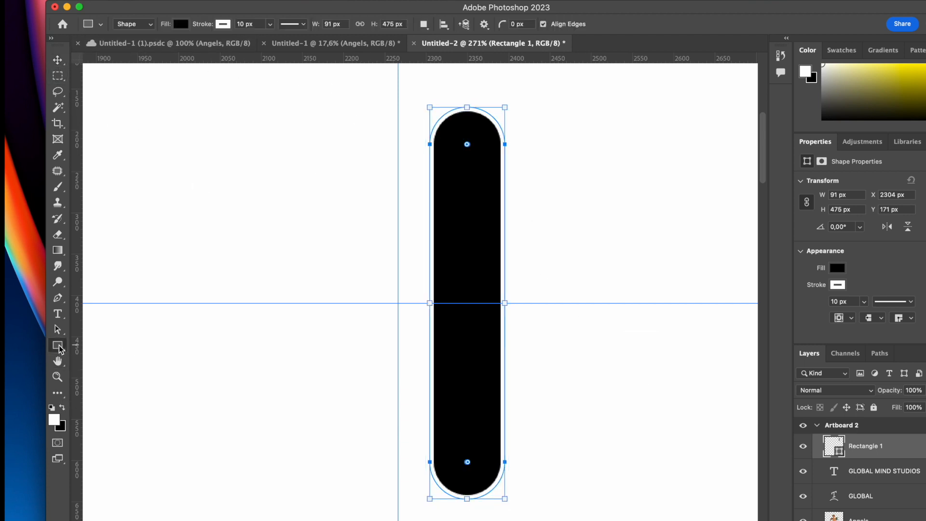
{"action": "left_click", "coordinate": [224, 23]}
{"action": "left_click", "coordinate": [152, 50]}
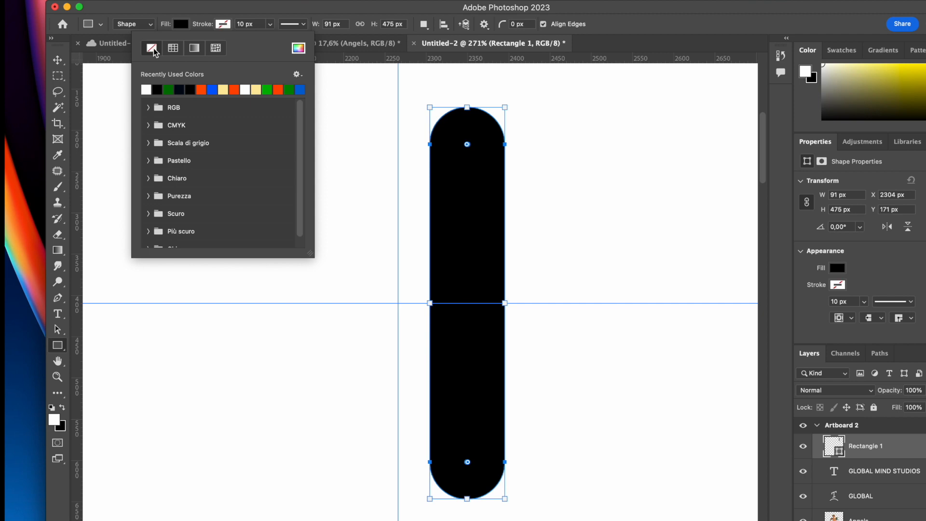
Step: Move the rounded black bar into the corner formed by the vertical guide beside GLOBAL and the guide above the head
{"action": "left_click", "coordinate": [57, 61]}
{"action": "left_click_drag", "start_coordinate": [479, 230], "coordinate": [446, 421]}
{"action": "scroll", "coordinate": [455, 438], "scroll_direction": "down", "scroll_amount": 3}
{"action": "scroll", "coordinate": [455, 438], "scroll_direction": "down", "scroll_amount": 5}
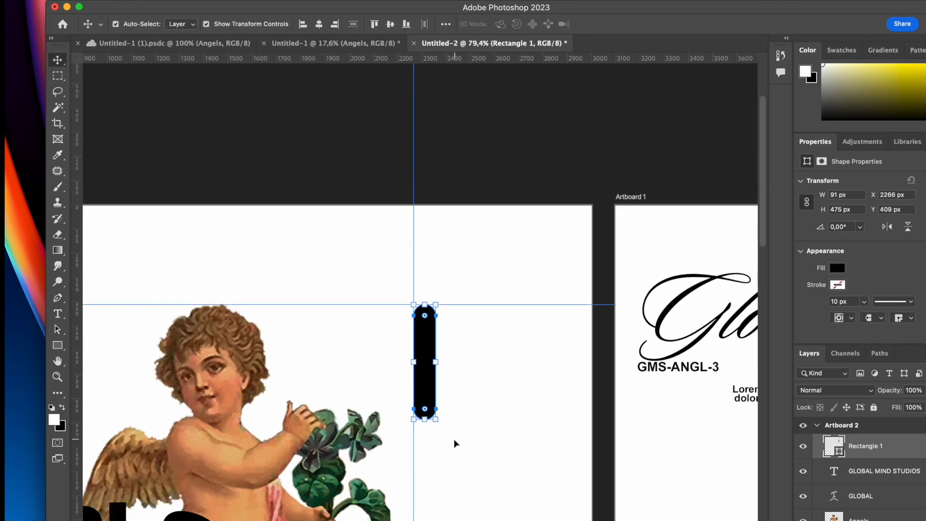
Step: Make a copy of the GLOBAL text that reads only G and set its warp style to None
{"action": "scroll", "coordinate": [453, 438], "scroll_direction": "up", "scroll_amount": 2}
{"action": "left_click_drag", "start_coordinate": [508, 194], "coordinate": [488, 191]}
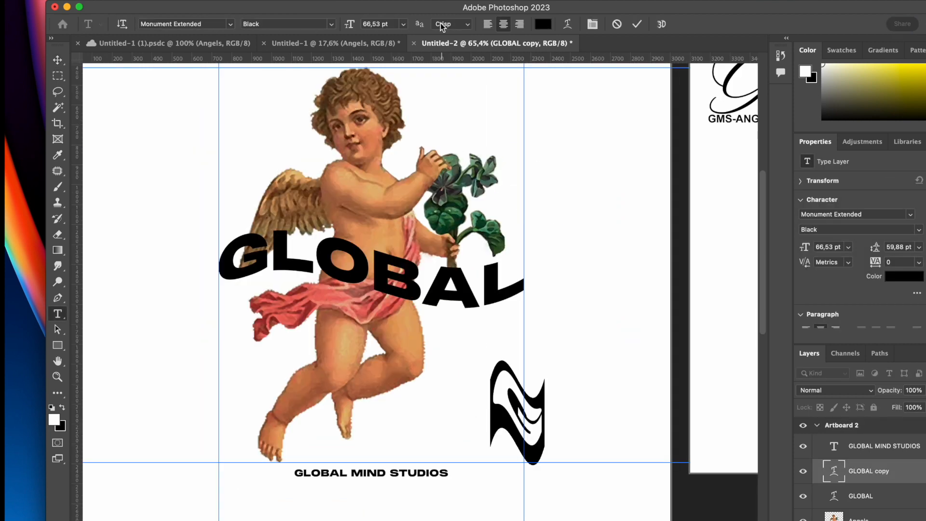
{"action": "left_click", "coordinate": [559, 23]}
{"action": "left_click", "coordinate": [578, 137]}
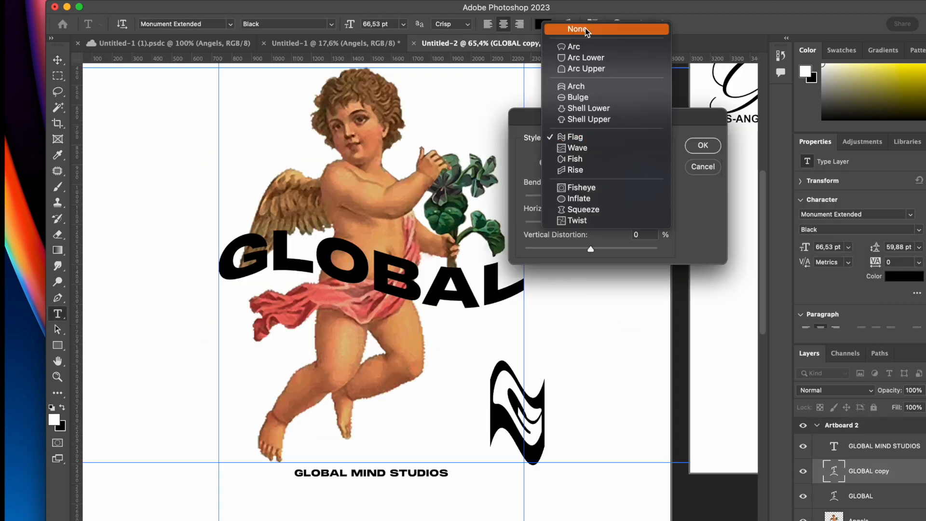
{"action": "left_click", "coordinate": [585, 30]}
{"action": "left_click", "coordinate": [702, 145]}
Step: Set the copied G in the Sloop ScriptOne font and place it over the first letter of GLOBAL
{"action": "left_click", "coordinate": [230, 23]}
{"action": "left_click", "coordinate": [250, 40]}
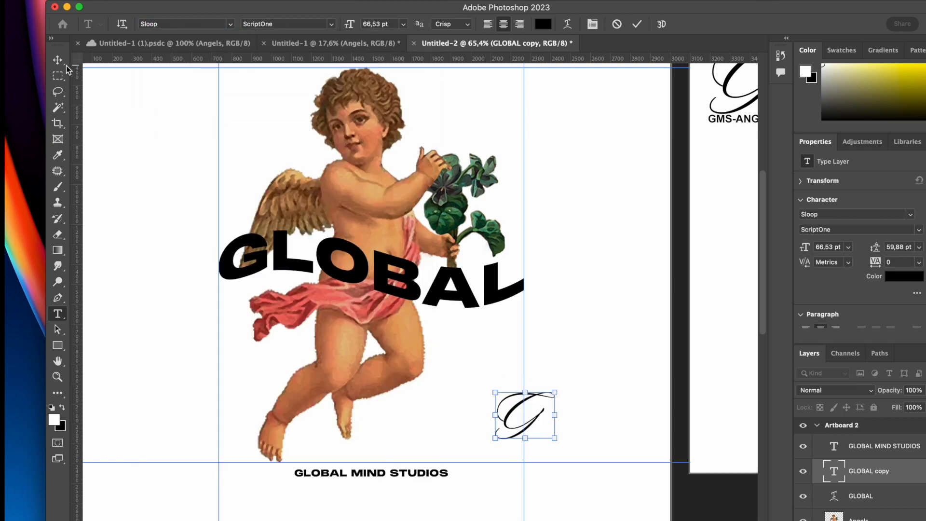
{"action": "left_click", "coordinate": [57, 60]}
{"action": "left_click_drag", "start_coordinate": [524, 414], "coordinate": [249, 253]}
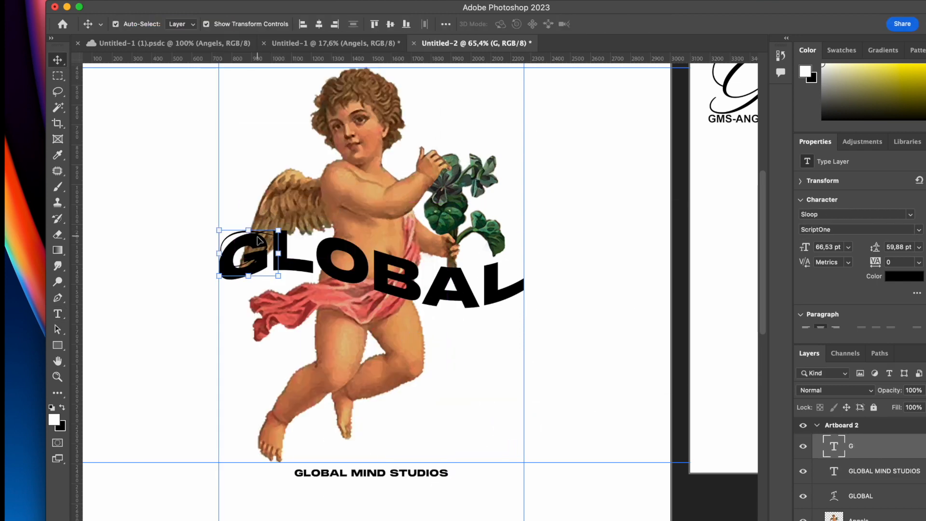
Step: Recolor the script G to a salmon red
{"action": "double_click", "coordinate": [275, 232]}
{"action": "left_click", "coordinate": [543, 23]}
{"action": "left_click_drag", "start_coordinate": [313, 289], "coordinate": [331, 301]}
{"action": "left_click", "coordinate": [781, 211]}
{"action": "left_click", "coordinate": [58, 60]}
Step: Try duplicating the script G over other letters of GLOBAL and retyping the copies as L and l
{"action": "scroll", "coordinate": [237, 291], "scroll_direction": "up", "scroll_amount": 5}
{"action": "double_click", "coordinate": [353, 227]}
{"action": "type", "text": "L"}
{"action": "left_click_drag", "start_coordinate": [270, 230], "coordinate": [520, 278]}
{"action": "key", "text": "BackSpace"}
{"action": "type", "text": "l"}
{"action": "left_click", "coordinate": [158, 103]}
Step: Try changing the extra script letters over GLOBAL to o and b
{"action": "double_click", "coordinate": [314, 234]}
{"action": "left_click", "coordinate": [436, 236]}
{"action": "double_click", "coordinate": [411, 234]}
{"action": "type", "text": "o"}
{"action": "left_click", "coordinate": [95, 128]}
{"action": "double_click", "coordinate": [516, 277]}
{"action": "type", "text": "b"}
Step: Delete the extra script letters placed over GLOBAL, keeping only the script G
{"action": "scroll", "coordinate": [420, 306], "scroll_direction": "down", "scroll_amount": 5}
{"action": "left_click", "coordinate": [544, 276]}
{"action": "left_click", "coordinate": [373, 265], "text": "shift"}
{"action": "key", "text": "BackSpace"}
{"action": "key", "text": "BackSpace"}
{"action": "left_click", "coordinate": [632, 265]}
Step: Duplicate the script G over the last letter of GLOBAL and change the copy to a capital L
{"action": "scroll", "coordinate": [632, 264], "scroll_direction": "up", "scroll_amount": 3}
{"action": "scroll", "coordinate": [632, 265], "scroll_direction": "right", "scroll_amount": 1}
{"action": "scroll", "coordinate": [636, 282], "scroll_direction": "down", "scroll_amount": 5}
{"action": "scroll", "coordinate": [640, 284], "scroll_direction": "up", "scroll_amount": 5}
{"action": "double_click", "coordinate": [294, 256]}
{"action": "left_click", "coordinate": [57, 61]}
{"action": "left_click_drag", "start_coordinate": [285, 248], "coordinate": [574, 281]}
{"action": "double_click", "coordinate": [573, 280]}
{"action": "type", "text": "l"}
{"action": "key", "text": "BackSpace"}
{"action": "type", "text": "L"}
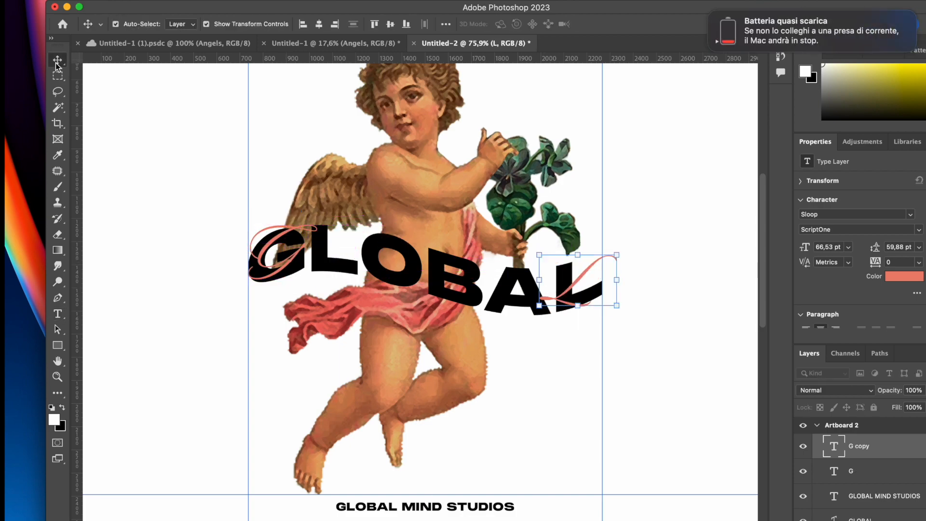
{"action": "left_click", "coordinate": [57, 62]}
Step: Copy the color code of the script G on Artboard 2
{"action": "scroll", "coordinate": [646, 317], "scroll_direction": "up", "scroll_amount": 3}
{"action": "scroll", "coordinate": [558, 259], "scroll_direction": "down", "scroll_amount": 6}
{"action": "scroll", "coordinate": [541, 320], "scroll_direction": "up", "scroll_amount": 3}
{"action": "left_click", "coordinate": [285, 268]}
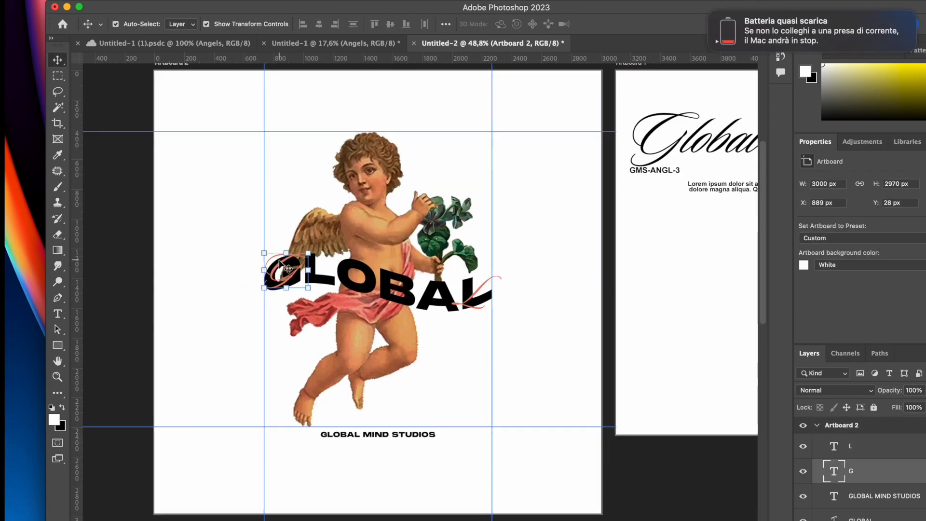
{"action": "double_click", "coordinate": [279, 263]}
{"action": "left_click", "coordinate": [535, 23]}
{"action": "left_click", "coordinate": [796, 233]}
{"action": "left_click", "coordinate": [58, 76]}
Step: Recolor the Angel 3.0 Collection caption on Artboard 1 to e08978
{"action": "scroll", "coordinate": [612, 138], "scroll_direction": "right", "scroll_amount": 5}
{"action": "scroll", "coordinate": [612, 139], "scroll_direction": "up", "scroll_amount": 2}
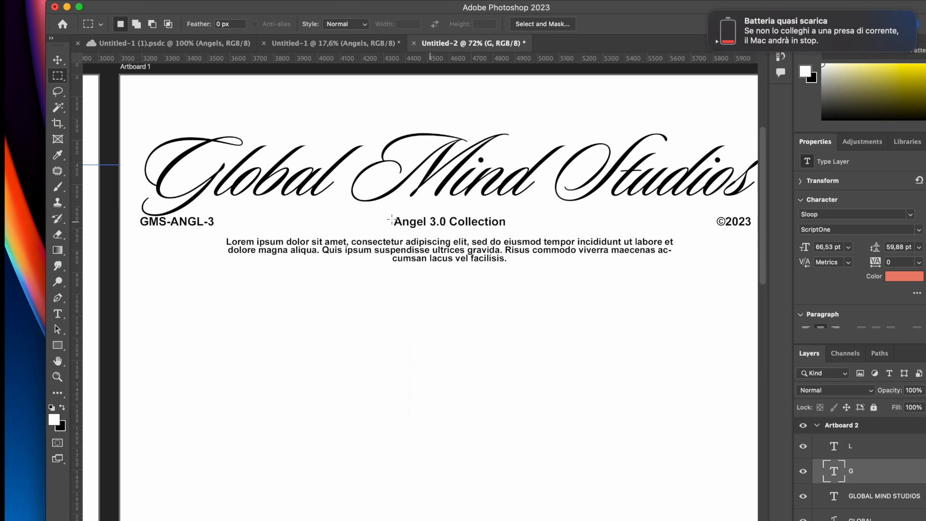
{"action": "key", "text": "v"}
{"action": "double_click", "coordinate": [446, 223]}
{"action": "left_click", "coordinate": [543, 26]}
{"action": "type", "text": "e08978"}
{"action": "left_click", "coordinate": [800, 213]}
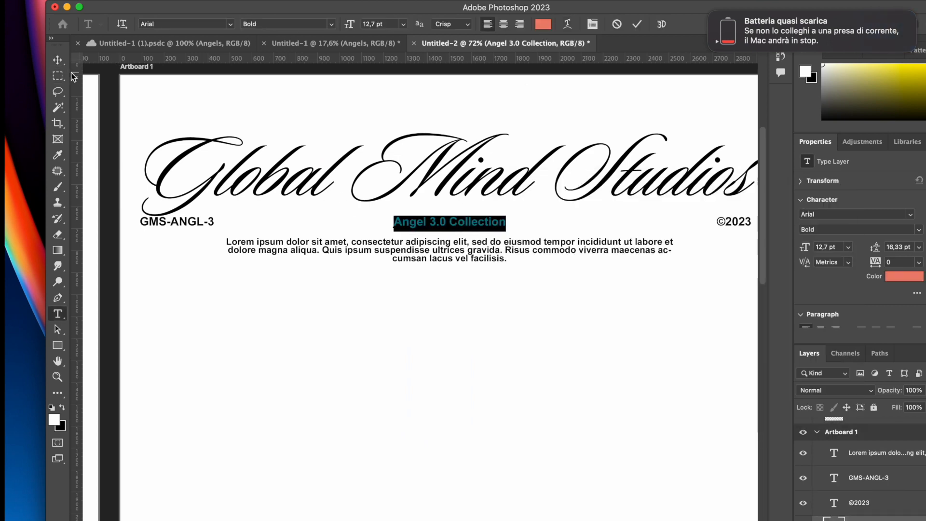
{"action": "left_click", "coordinate": [58, 59]}
Step: Recolor the GMS-ANGL-3 and ©2023 captions on Artboard 1 with the copied salmon color
{"action": "scroll", "coordinate": [127, 347], "scroll_direction": "down", "scroll_amount": 3}
{"action": "scroll", "coordinate": [134, 248], "scroll_direction": "up", "scroll_amount": 4}
{"action": "left_click", "coordinate": [731, 281]}
{"action": "left_click", "coordinate": [234, 284], "text": "shift"}
{"action": "left_click", "coordinate": [903, 276]}
{"action": "key", "text": "super+v"}
{"action": "left_click", "coordinate": [802, 213]}
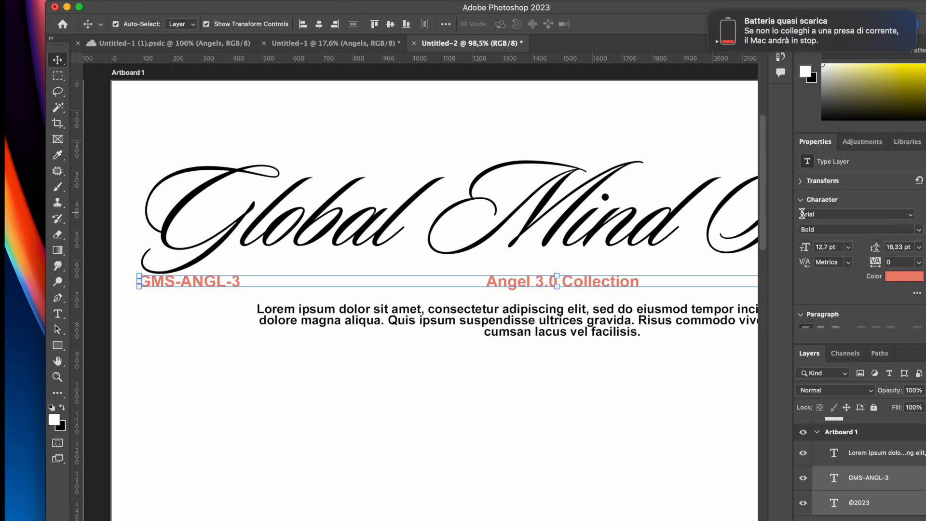
Step: Review the recolored captions on Artboard 1 and the angel composition on Artboard 2
{"action": "scroll", "coordinate": [420, 304], "scroll_direction": "down", "scroll_amount": 4}
{"action": "left_click", "coordinate": [563, 345]}
{"action": "scroll", "coordinate": [564, 346], "scroll_direction": "up", "scroll_amount": 6}
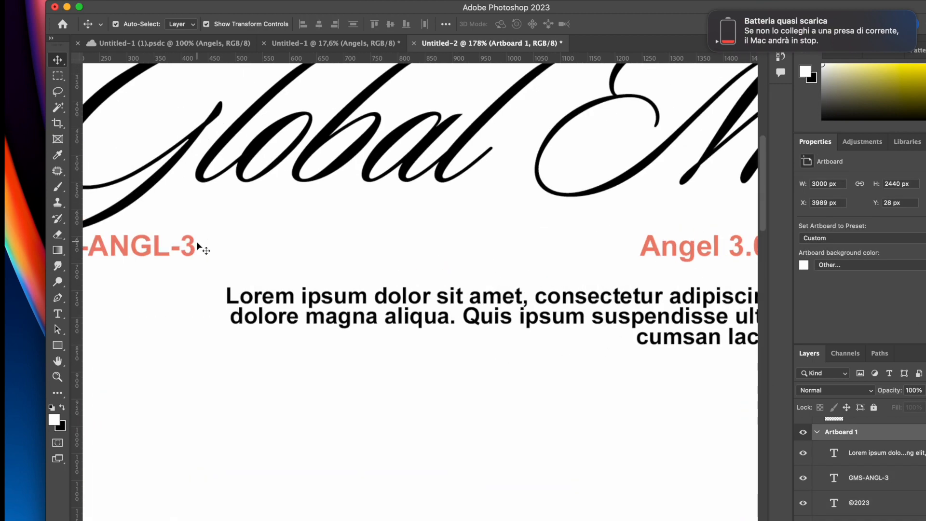
{"action": "scroll", "coordinate": [195, 241], "scroll_direction": "down", "scroll_amount": 5}
{"action": "scroll", "coordinate": [145, 232], "scroll_direction": "up", "scroll_amount": 3}
{"action": "scroll", "coordinate": [346, 297], "scroll_direction": "down", "scroll_amount": 5}
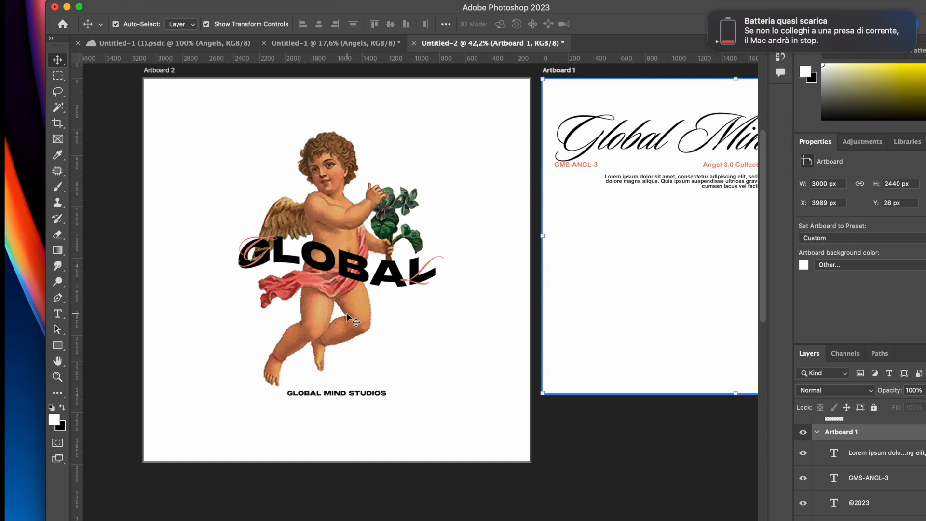
{"action": "scroll", "coordinate": [347, 312], "scroll_direction": "up", "scroll_amount": 3}
{"action": "scroll", "coordinate": [369, 377], "scroll_direction": "down", "scroll_amount": 3}
{"action": "scroll", "coordinate": [369, 377], "scroll_direction": "left", "scroll_amount": 2}
Step: Add a centered salmon lorem ipsum paragraph in Arial Bold 10 pt below GLOBAL MIND STUDIOS, spanning the width of GLOBAL
{"action": "left_click", "coordinate": [244, 159]}
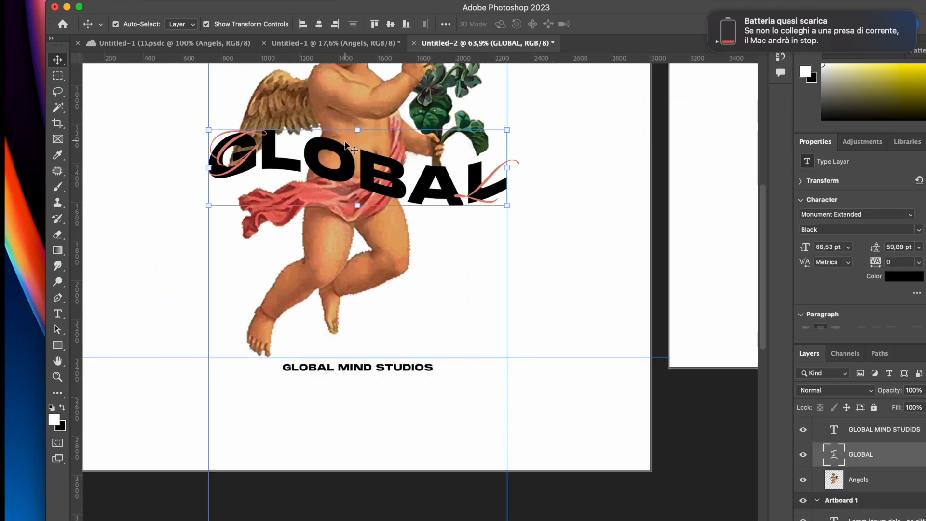
{"action": "left_click", "coordinate": [227, 144]}
{"action": "left_click", "coordinate": [56, 316]}
{"action": "left_click_drag", "start_coordinate": [209, 407], "coordinate": [507, 455]}
{"action": "left_click", "coordinate": [183, 23]}
{"action": "key", "text": "Escape"}
{"action": "left_click_drag", "start_coordinate": [414, 419], "coordinate": [413, 393]}
{"action": "left_click", "coordinate": [285, 24]}
{"action": "left_click", "coordinate": [270, 30]}
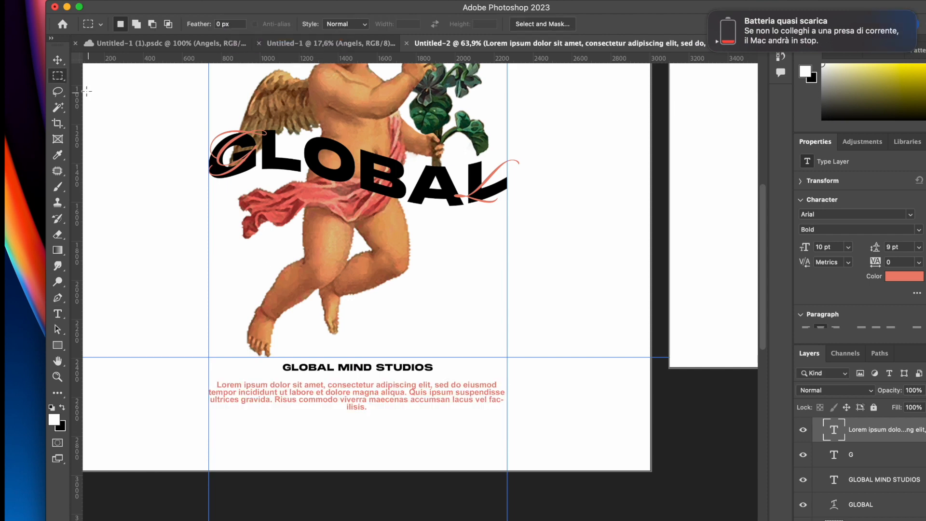
{"action": "left_click", "coordinate": [543, 23]}
{"action": "left_click_drag", "start_coordinate": [579, 308], "coordinate": [349, 428]}
{"action": "key", "text": "Return"}
{"action": "left_click", "coordinate": [58, 60]}
{"action": "double_click", "coordinate": [362, 406]}
{"action": "key", "text": "Escape"}
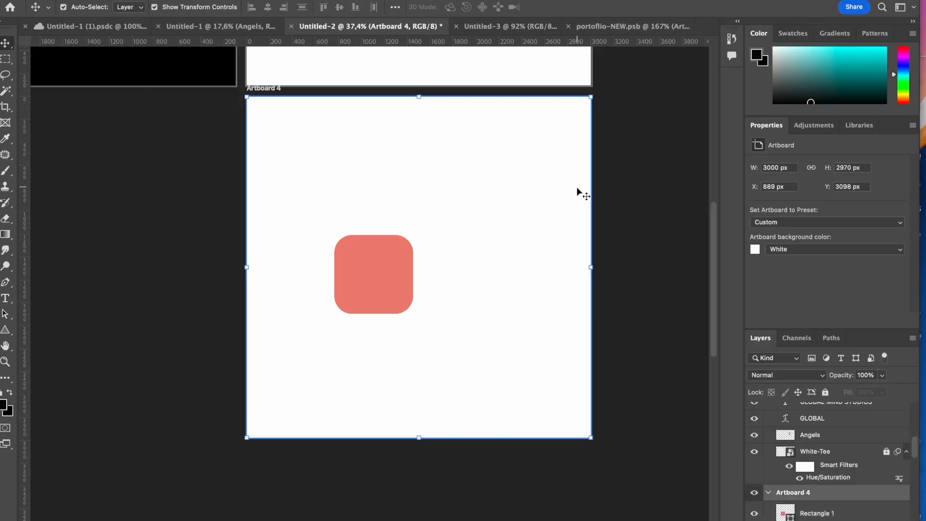
Step: Move the salmon rounded square to about the center of Artboard 4
{"action": "scroll", "coordinate": [577, 186], "scroll_direction": "up", "scroll_amount": 5}
{"action": "left_click_drag", "start_coordinate": [347, 449], "coordinate": [168, 113]}
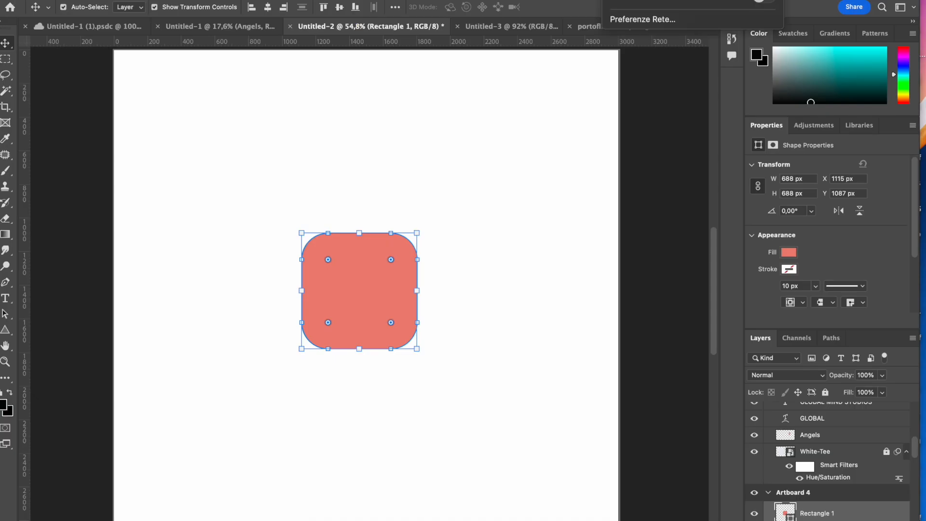
{"action": "key", "text": "super+space"}
{"action": "key", "text": "Down"}
{"action": "key", "text": "Down"}
{"action": "key", "text": "Down"}
{"action": "key", "text": "Down"}
{"action": "key", "text": "Down"}
{"action": "key", "text": "Down"}
{"action": "key", "text": "Down"}
{"action": "key", "text": "Down"}
{"action": "key", "text": "Return"}
Step: Add the text GMS in Arial Bold above the salmon rounded square and enlarge it to about 68.83 pt
{"action": "left_click", "coordinate": [470, 228]}
{"action": "key", "text": "super+plus"}
{"action": "key", "text": "super+plus"}
{"action": "key", "text": "t"}
{"action": "left_click", "coordinate": [307, 111]}
{"action": "type", "text": "GM"}
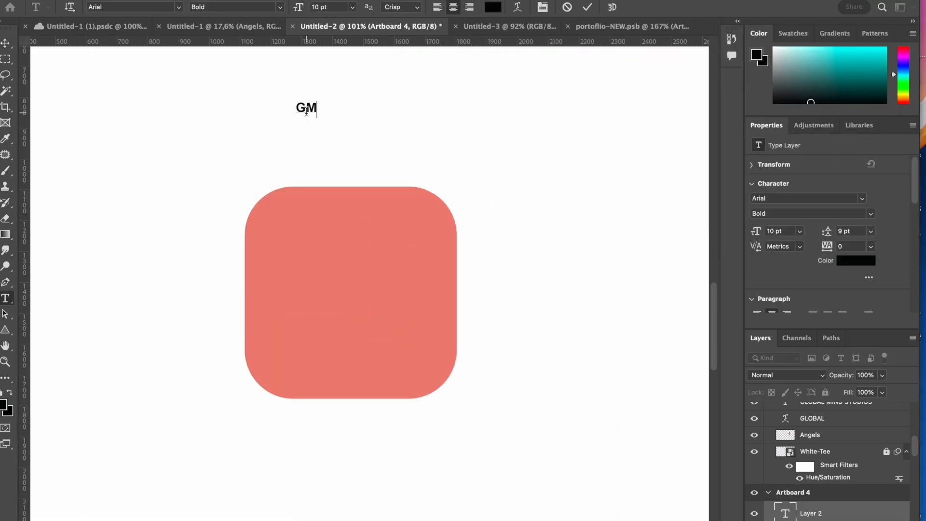
{"action": "left_click", "coordinate": [7, 42]}
{"action": "left_click_drag", "start_coordinate": [321, 109], "coordinate": [493, 107]}
{"action": "key", "text": "Return"}
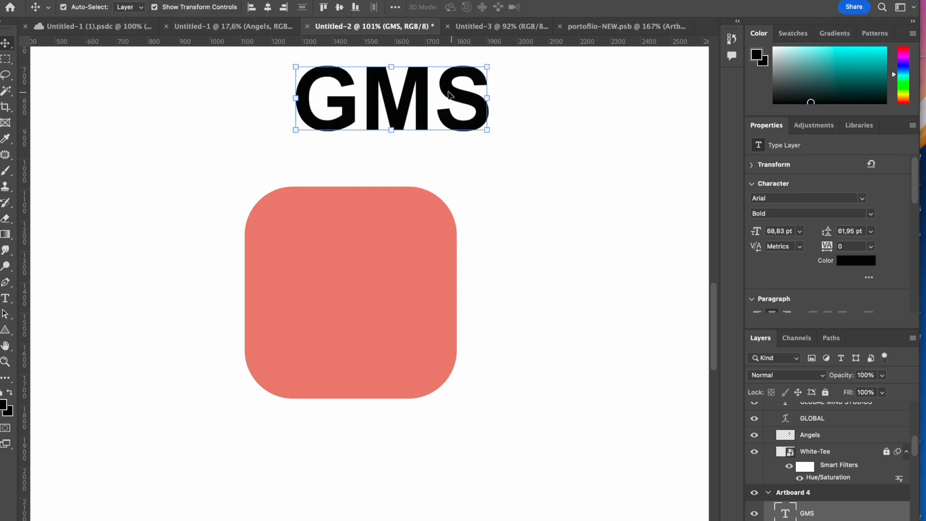
{"action": "double_click", "coordinate": [439, 86]}
{"action": "left_click", "coordinate": [278, 9]}
{"action": "left_click", "coordinate": [284, 23]}
{"action": "left_click", "coordinate": [6, 44]}
Step: Draw an ellipse about 784 by 185 px across the GMS text, with no fill and a black 10 px stroke
{"action": "left_click_drag", "start_coordinate": [7, 332], "coordinate": [54, 340]}
{"action": "mouse_move", "coordinate": [277, 94]}
{"action": "left_mouse_down"}
{"action": "mouse_move", "coordinate": [515, 118]}
{"action": "mouse_move", "coordinate": [516, 150]}
{"action": "left_mouse_up"}
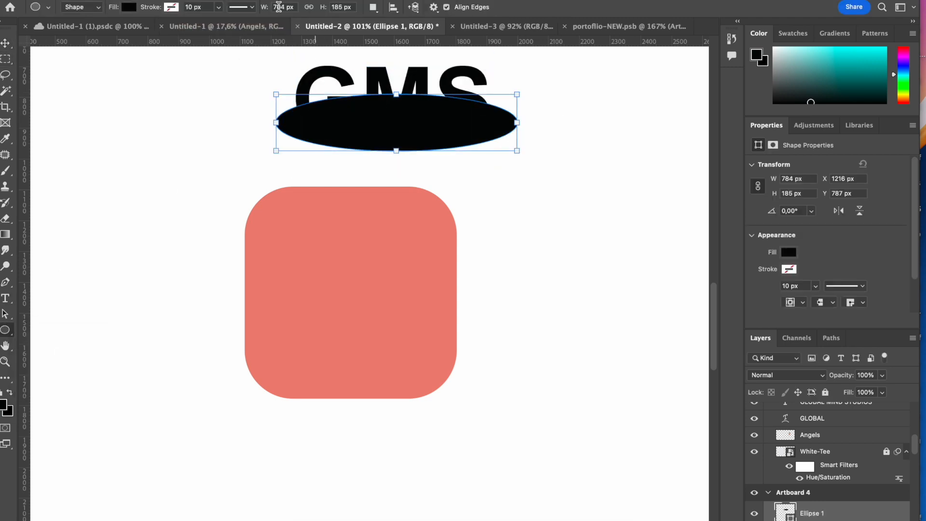
{"action": "left_click", "coordinate": [129, 7]}
{"action": "left_click", "coordinate": [56, 31]}
{"action": "left_click", "coordinate": [171, 7]}
{"action": "left_click", "coordinate": [106, 73]}
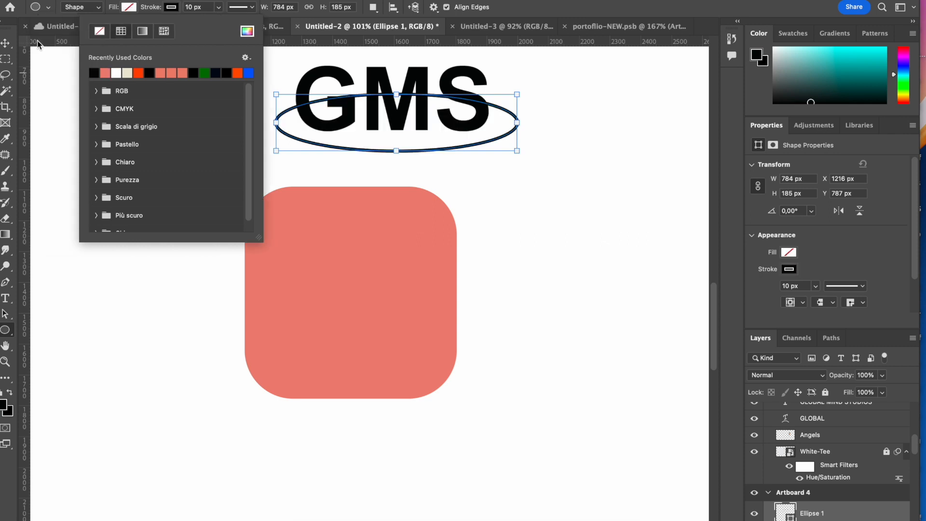
Step: Rotate the ellipse to about -9.27° and position it around the GMS letters
{"action": "key", "text": "v"}
{"action": "left_click_drag", "start_coordinate": [528, 161], "coordinate": [540, 135]}
{"action": "left_click_drag", "start_coordinate": [493, 126], "coordinate": [480, 112]}
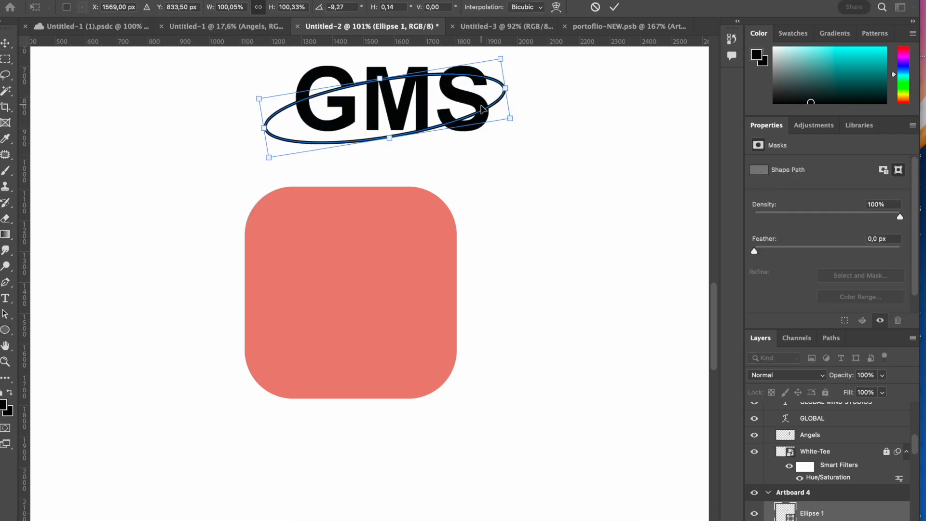
{"action": "key", "text": "Return"}
{"action": "left_click", "coordinate": [602, 121]}
{"action": "scroll", "coordinate": [601, 121], "scroll_direction": "up", "scroll_amount": 5}
{"action": "left_click_drag", "start_coordinate": [325, 249], "coordinate": [327, 249]}
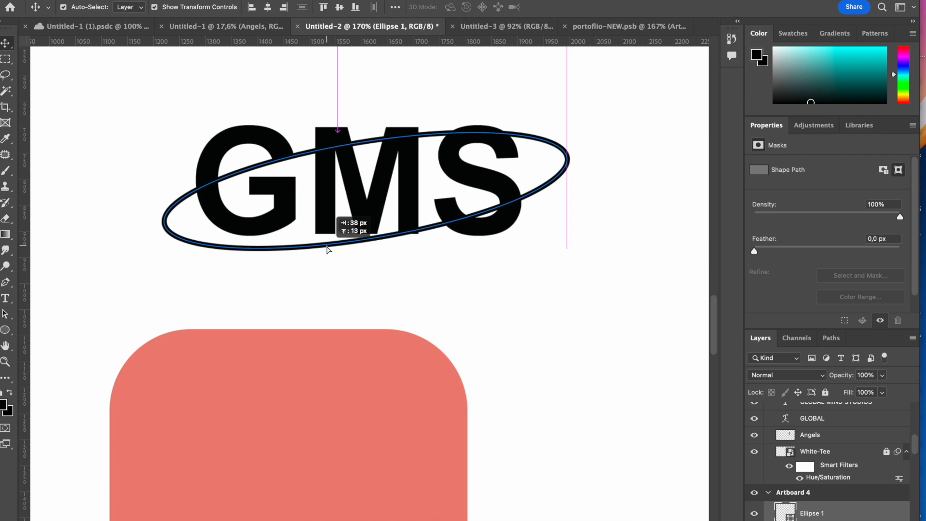
Step: Move the GMS text together with its ellipse onto the salmon rounded square and scale them down to fit inside
{"action": "left_click", "coordinate": [517, 304]}
{"action": "scroll", "coordinate": [517, 305], "scroll_direction": "up", "scroll_amount": 4}
{"action": "left_click", "coordinate": [502, 186]}
{"action": "left_click", "coordinate": [451, 195], "text": "shift"}
{"action": "scroll", "coordinate": [357, 192], "scroll_direction": "down", "scroll_amount": 5}
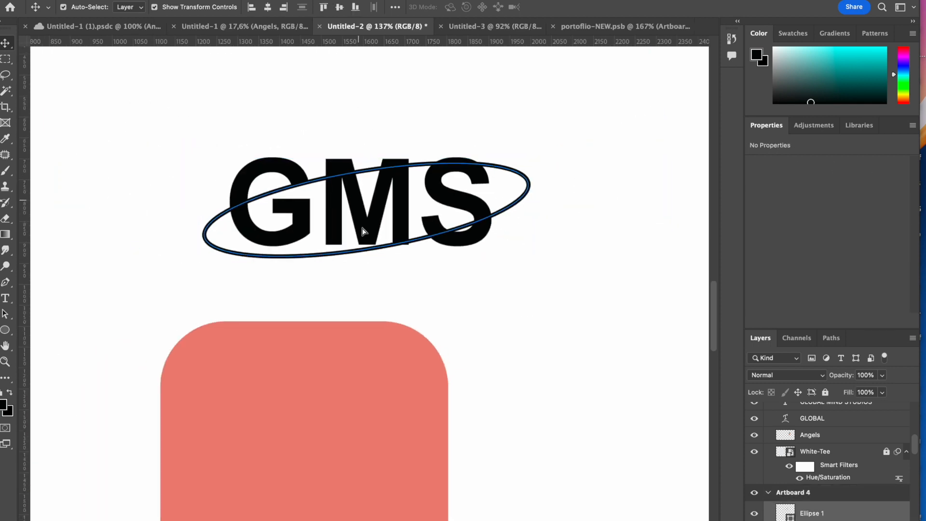
{"action": "left_click_drag", "start_coordinate": [357, 192], "coordinate": [306, 485]}
{"action": "scroll", "coordinate": [306, 485], "scroll_direction": "down", "scroll_amount": 3}
{"action": "left_click_drag", "start_coordinate": [320, 442], "coordinate": [321, 398]}
{"action": "left_click_drag", "start_coordinate": [330, 374], "coordinate": [329, 341]}
{"action": "key", "text": "Return"}
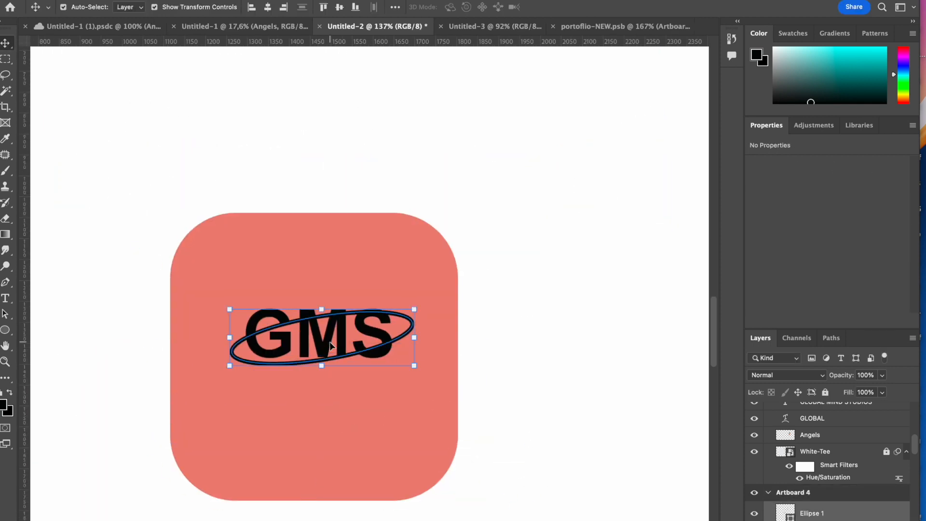
Step: Group the GMS text with the ellipse and convert the group to a smart object
{"action": "key", "text": "super+g"}
{"action": "right_click", "coordinate": [808, 506]}
{"action": "left_click", "coordinate": [841, 174]}
Step: Align the GMS logo and the salmon rounded square on their vertical and horizontal centers
{"action": "left_click", "coordinate": [339, 7]}
{"action": "left_click", "coordinate": [333, 331], "text": "shift"}
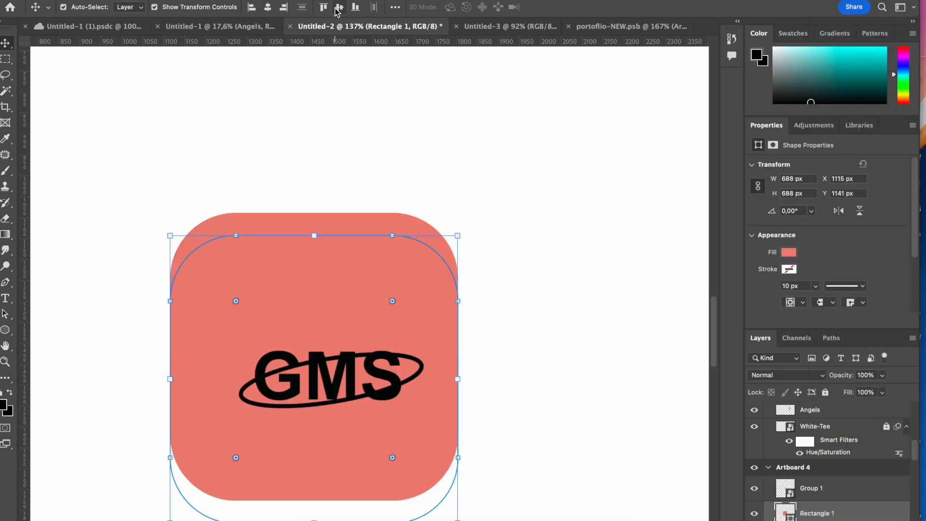
{"action": "left_click", "coordinate": [339, 6]}
{"action": "left_click", "coordinate": [267, 7]}
{"action": "left_click", "coordinate": [424, 85]}
Step: Reduce the height of the salmon rounded square to form a wide badge around the GMS logo
{"action": "key", "text": "super+minus"}
{"action": "key", "text": "super+minus"}
{"action": "key", "text": "super+minus"}
{"action": "key", "text": "super+plus"}
{"action": "key", "text": "super+plus"}
{"action": "left_click", "coordinate": [387, 285]}
{"action": "left_click_drag", "start_coordinate": [346, 256], "coordinate": [346, 305]}
{"action": "left_click", "coordinate": [422, 261]}
Step: Copy the GMS logo and its salmon badge from Artboard 4 onto the front T-shirt on Artboard 3
{"action": "left_click_drag", "start_coordinate": [487, 411], "coordinate": [192, 259]}
{"action": "left_click", "coordinate": [485, 435]}
{"action": "left_click_drag", "start_coordinate": [485, 435], "coordinate": [381, 274]}
{"action": "key", "text": "super+minus"}
{"action": "key", "text": "super+minus"}
{"action": "key", "text": "super+minus"}
{"action": "key", "text": "super+minus"}
{"action": "key", "text": "super+minus"}
{"action": "scroll", "coordinate": [380, 283], "scroll_direction": "up", "scroll_amount": 3}
{"action": "left_click", "coordinate": [248, 172]}
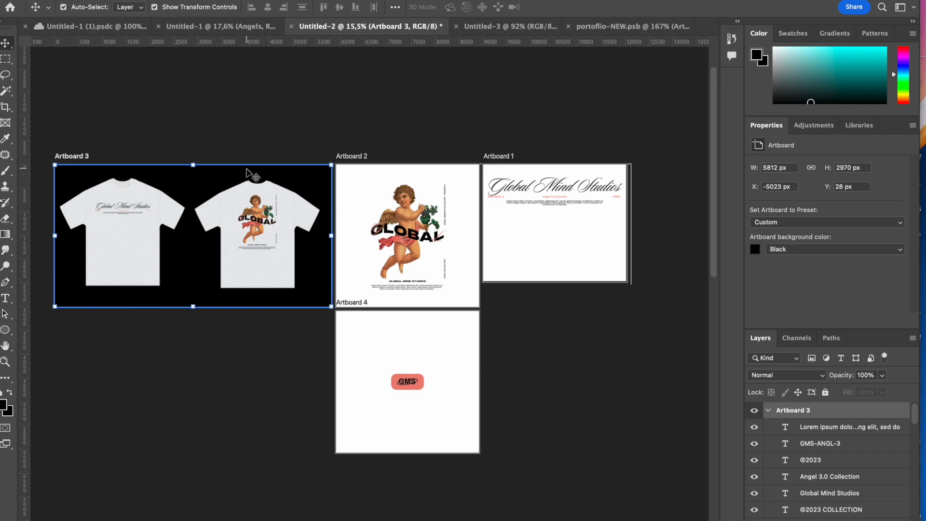
{"action": "scroll", "coordinate": [248, 202], "scroll_direction": "left", "scroll_amount": 3}
{"action": "left_click", "coordinate": [250, 236]}
{"action": "scroll", "coordinate": [253, 238], "scroll_direction": "up", "scroll_amount": 5}
{"action": "scroll", "coordinate": [254, 239], "scroll_direction": "left", "scroll_amount": 5}
{"action": "key", "text": "super+v"}
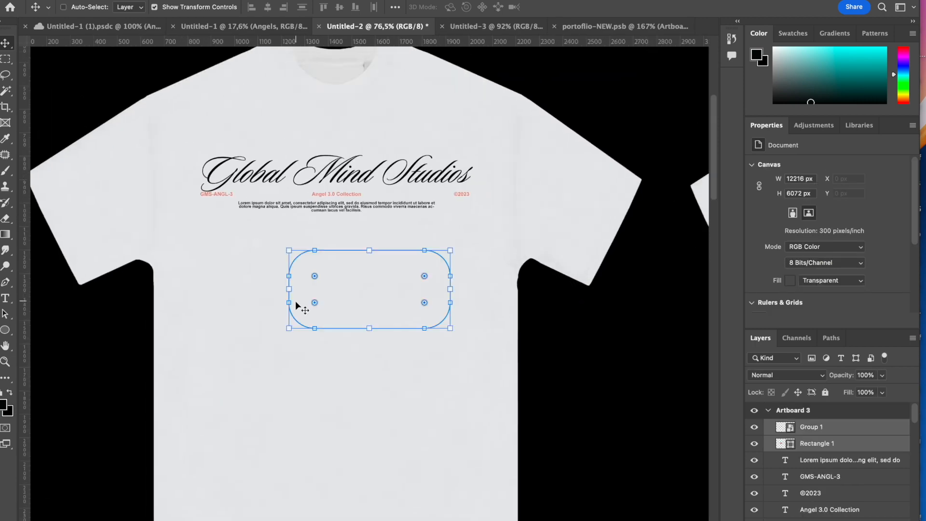
Step: Convert the pasted logo and badge to one smart object and place it on the front T-shirt's sleeve at 14.52% scale, rotated -39.75°
{"action": "right_click", "coordinate": [872, 434]}
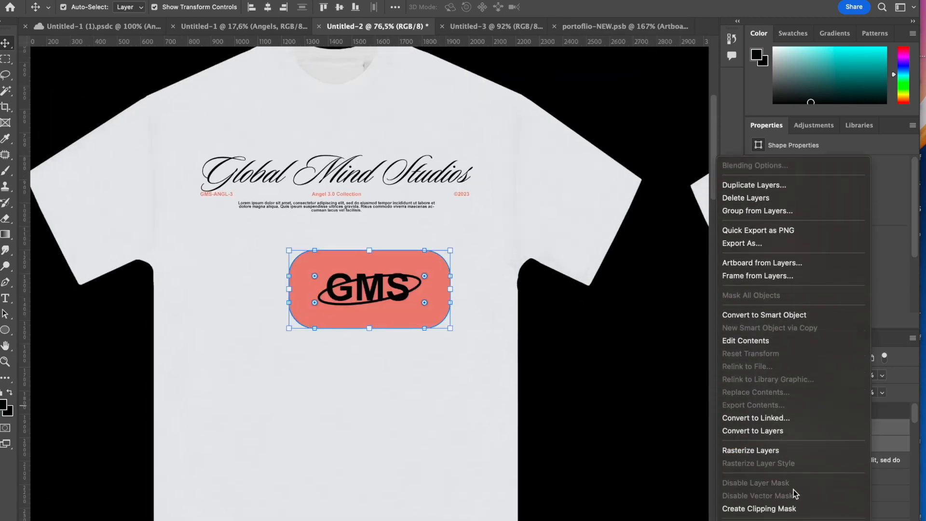
{"action": "left_click", "coordinate": [763, 315]}
{"action": "left_click_drag", "start_coordinate": [287, 328], "coordinate": [377, 285]}
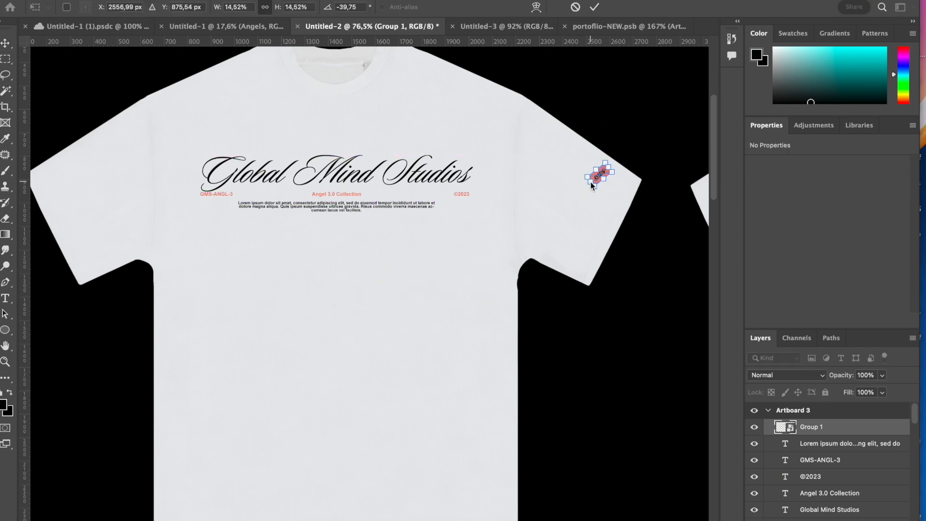
{"action": "key", "text": "Return"}
{"action": "left_click", "coordinate": [627, 141]}
{"action": "scroll", "coordinate": [627, 142], "scroll_direction": "up", "scroll_amount": 3}
{"action": "left_click_drag", "start_coordinate": [555, 317], "coordinate": [562, 315]}
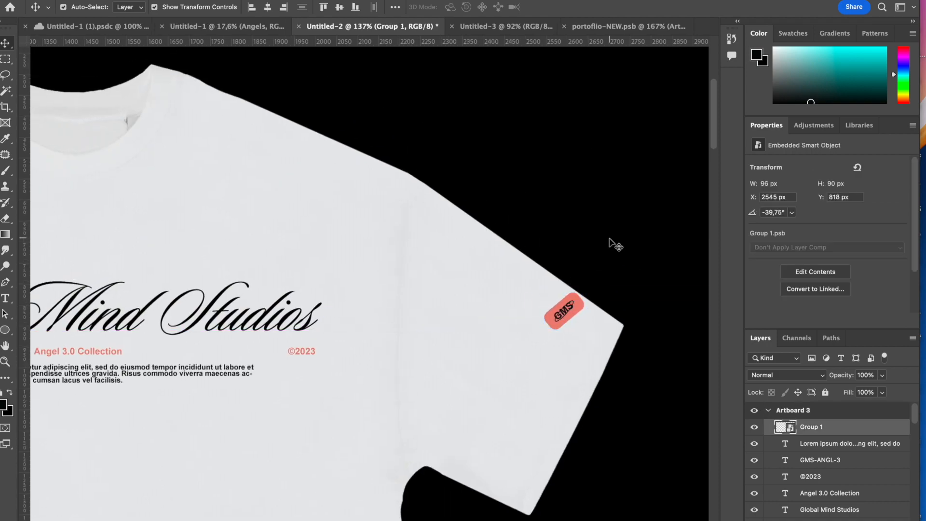
Step: Examine the GMS badge on the sleeve and the overall look of both T-shirts on Artboard 3
{"action": "left_click", "coordinate": [592, 311]}
{"action": "scroll", "coordinate": [592, 312], "scroll_direction": "up", "scroll_amount": 4}
{"action": "scroll", "coordinate": [425, 328], "scroll_direction": "down", "scroll_amount": 6}
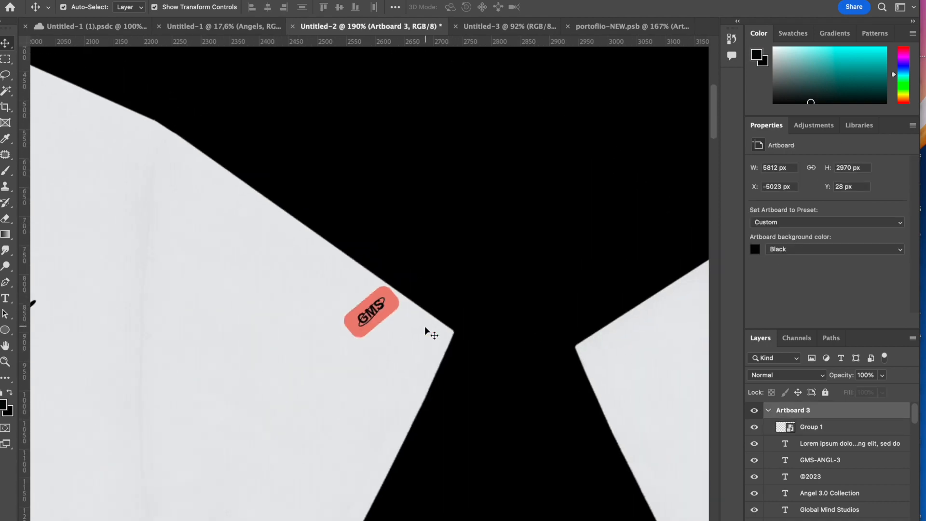
{"action": "left_click", "coordinate": [366, 305]}
{"action": "scroll", "coordinate": [364, 303], "scroll_direction": "down", "scroll_amount": 3}
{"action": "left_click", "coordinate": [364, 303]}
{"action": "scroll", "coordinate": [356, 279], "scroll_direction": "down", "scroll_amount": 1}
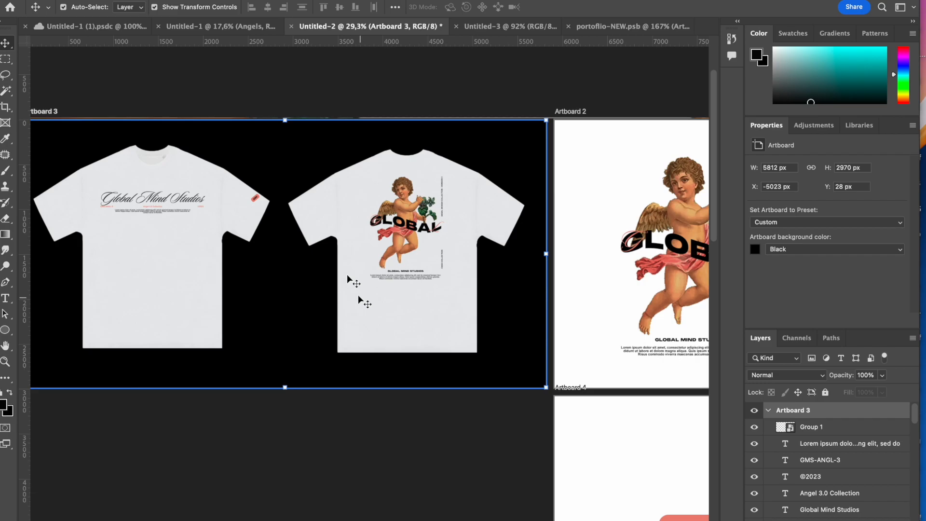